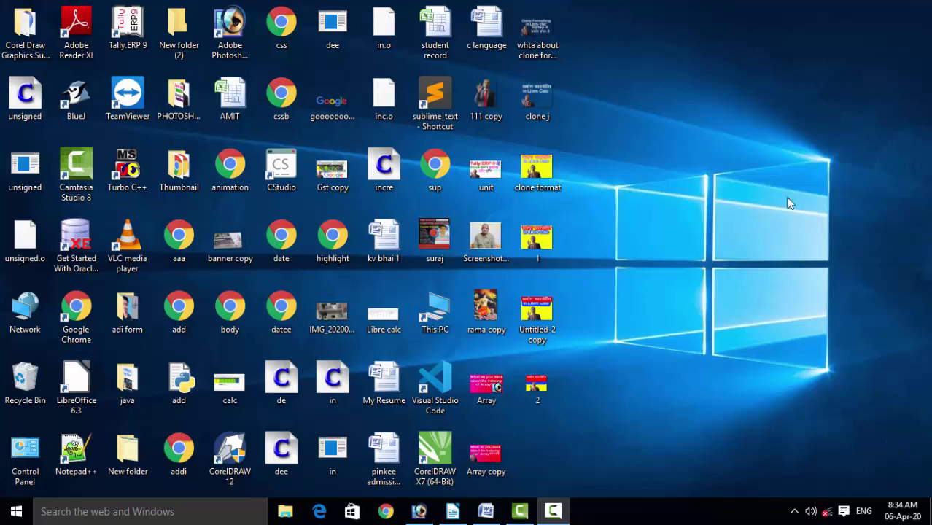
Step: Refresh the Windows desktop four times, then switch to Document1 in Word
right_click(643, 68)
left_click(671, 110)
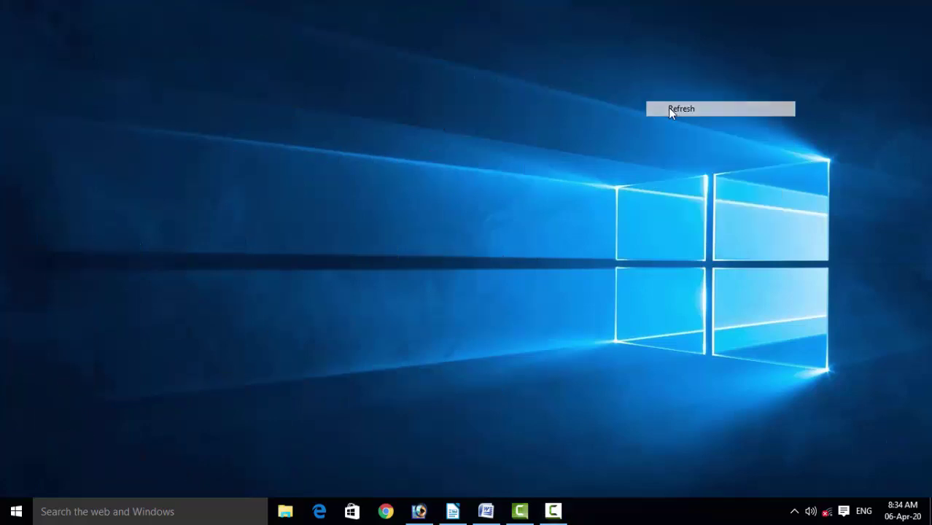
right_click(670, 129)
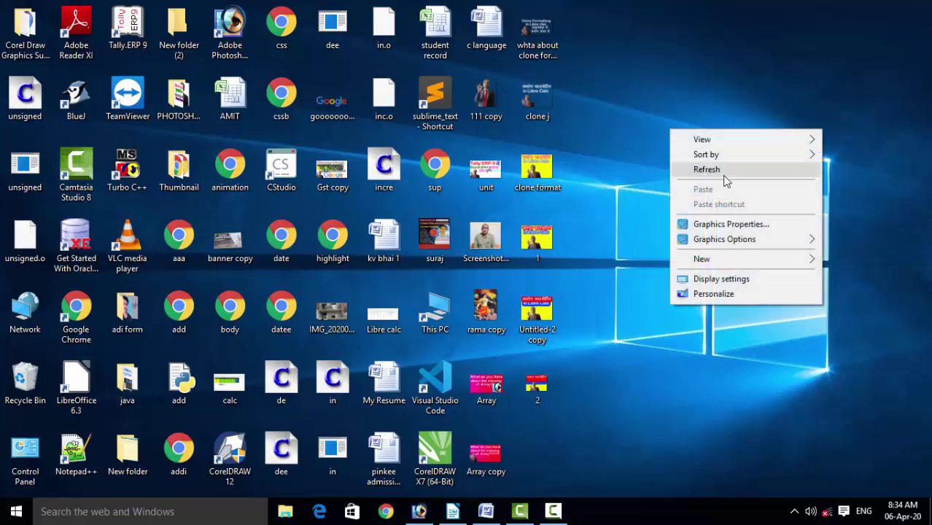
left_click(725, 181)
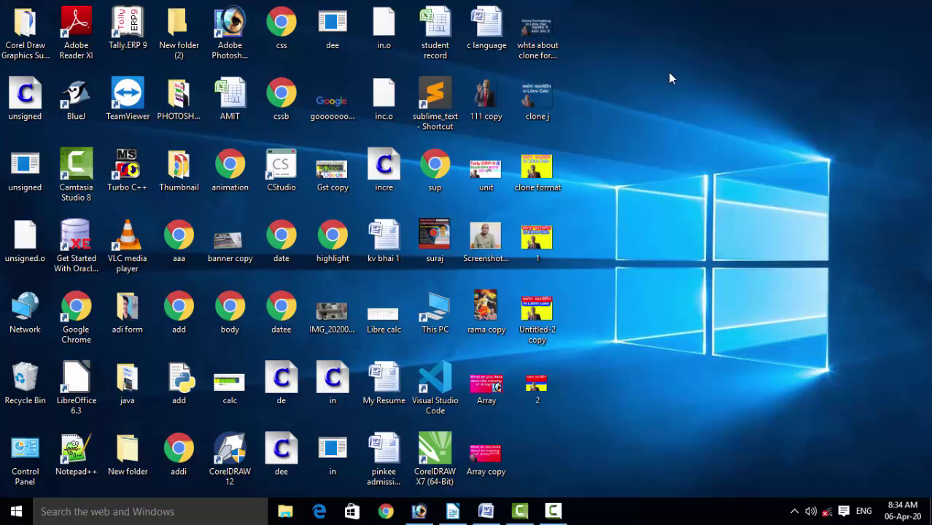
right_click(668, 72)
left_click(716, 111)
right_click(713, 107)
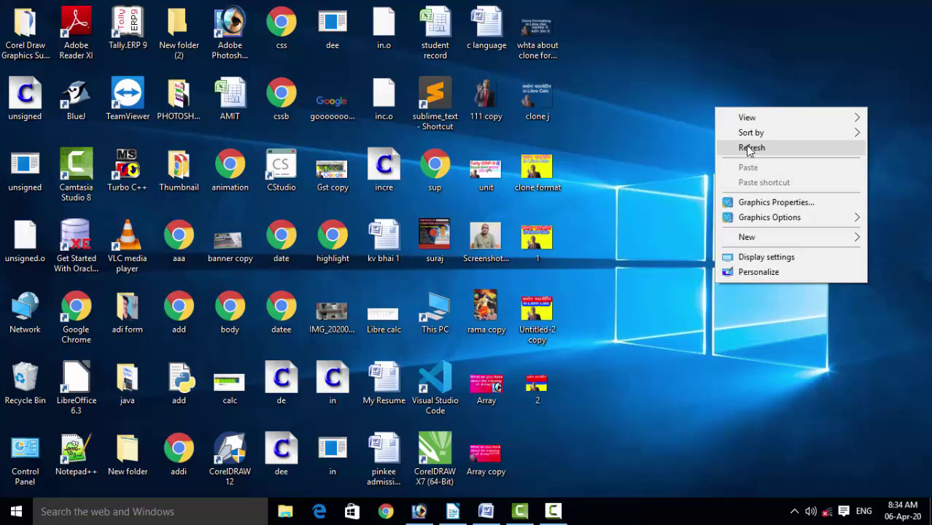
left_click(748, 149)
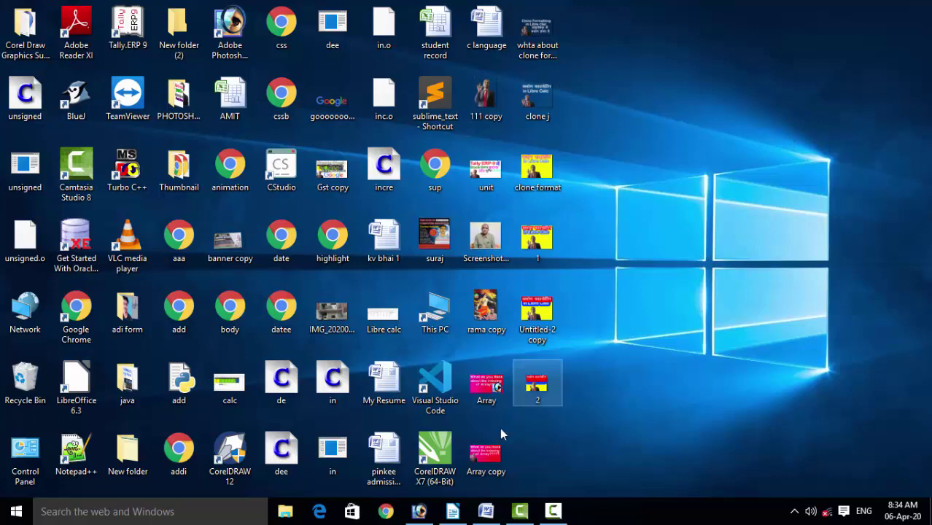
left_click(486, 510)
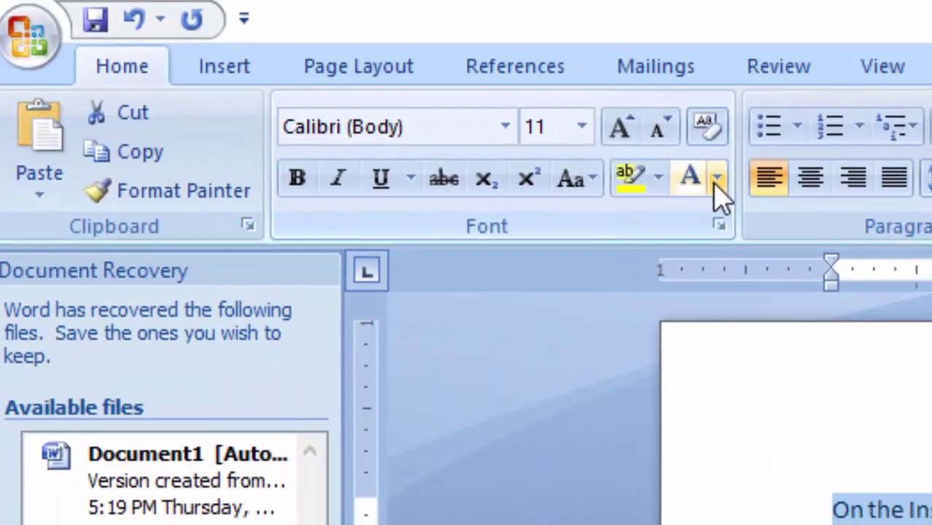
Step: Apply the standard Red font colour to the selected first paragraph
left_click(372, 12)
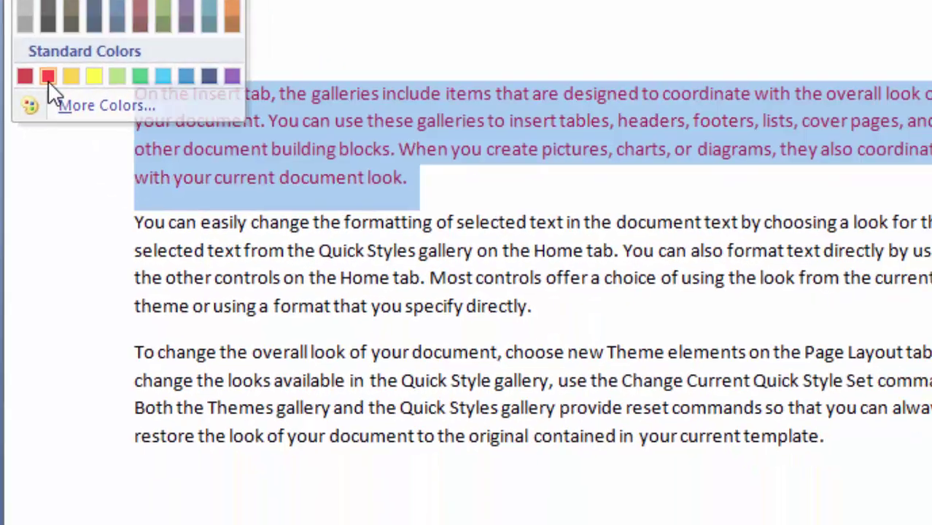
left_click(47, 76)
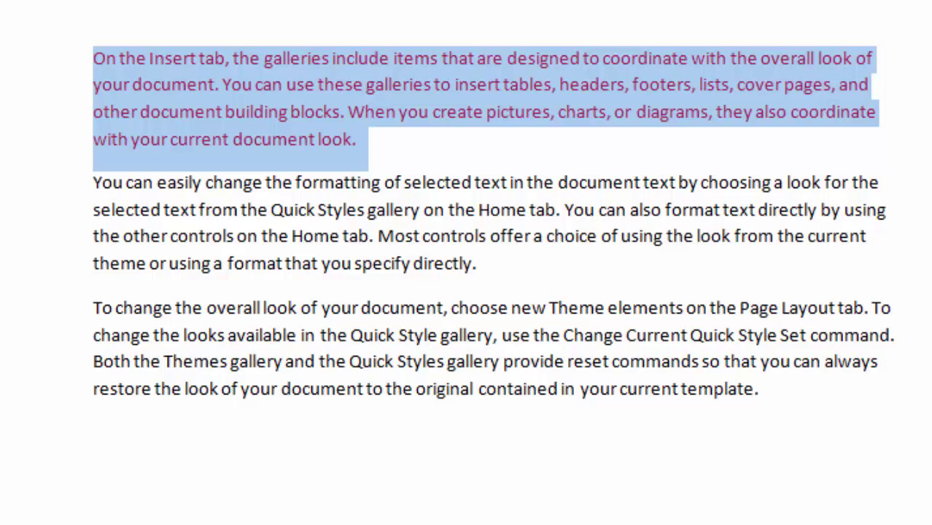
Step: Type 'Ctrl+shift+>' at the very start of the red first paragraph
left_click(231, 59)
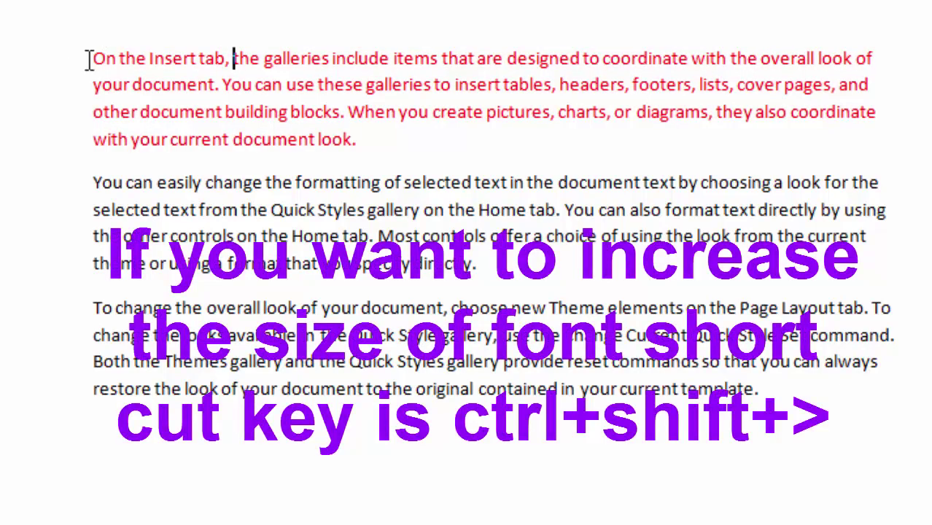
left_click(92, 59)
type("C")
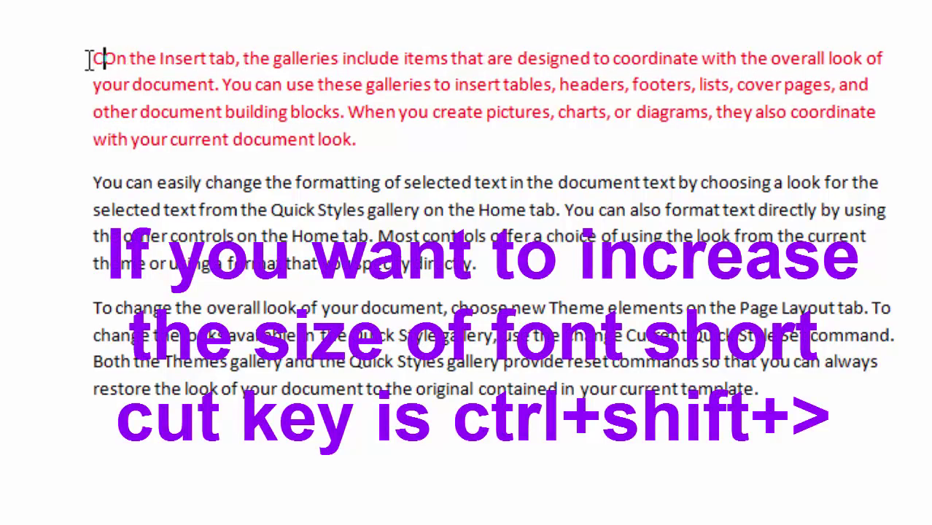
type("trl+")
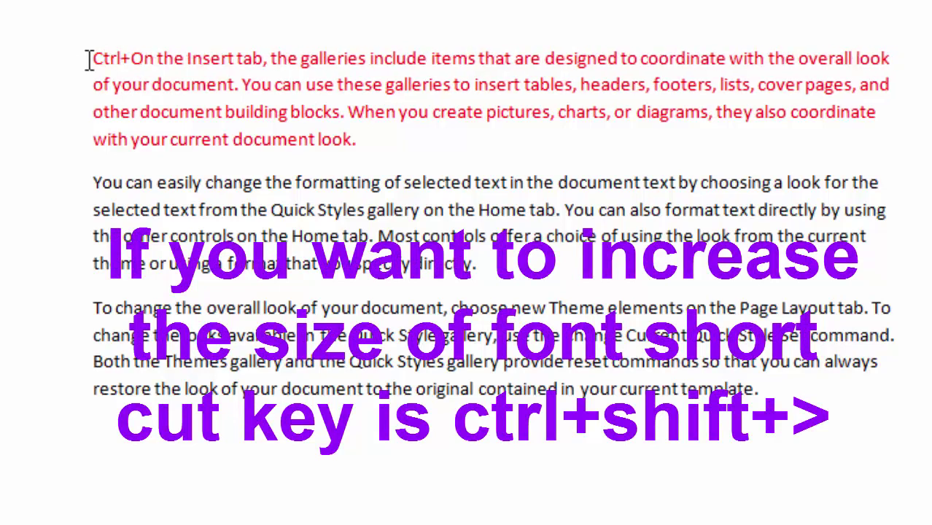
type("shif")
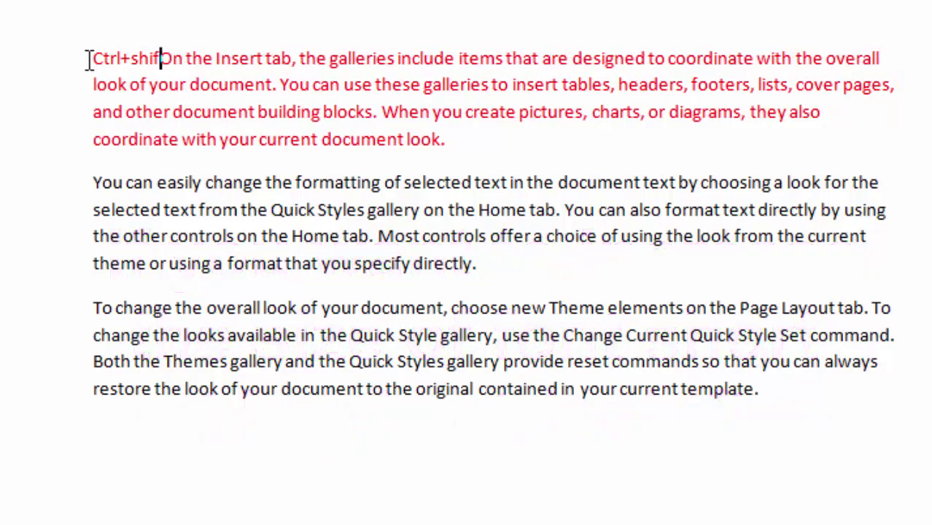
type("t")
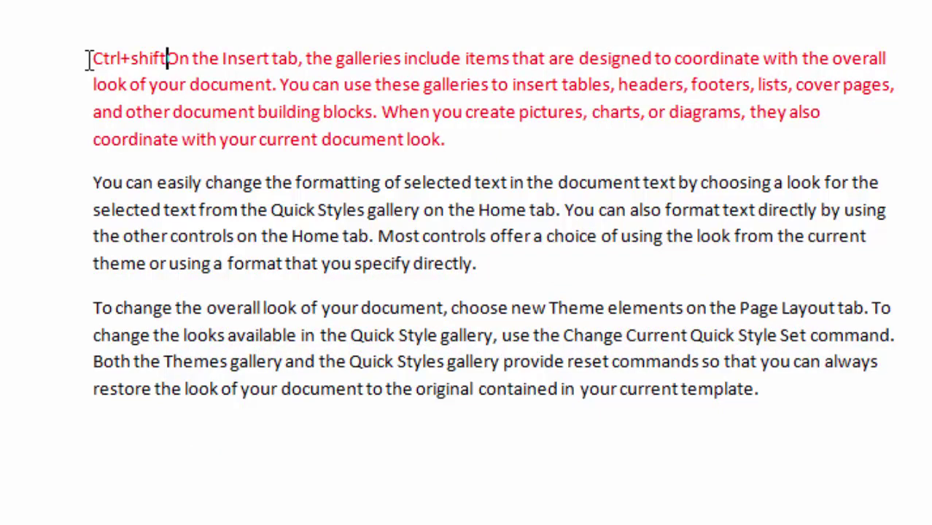
type("+>")
Step: Put 'Ctrl+shift+>' on its own line, grow it to 36 pt, then shrink it to 28 pt
key("Return")
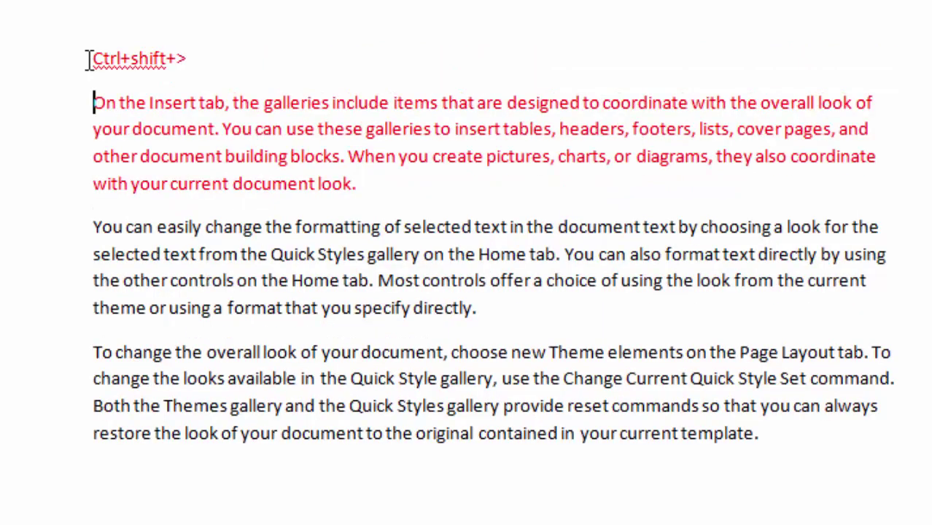
left_click_drag(251, 56, 35, 51)
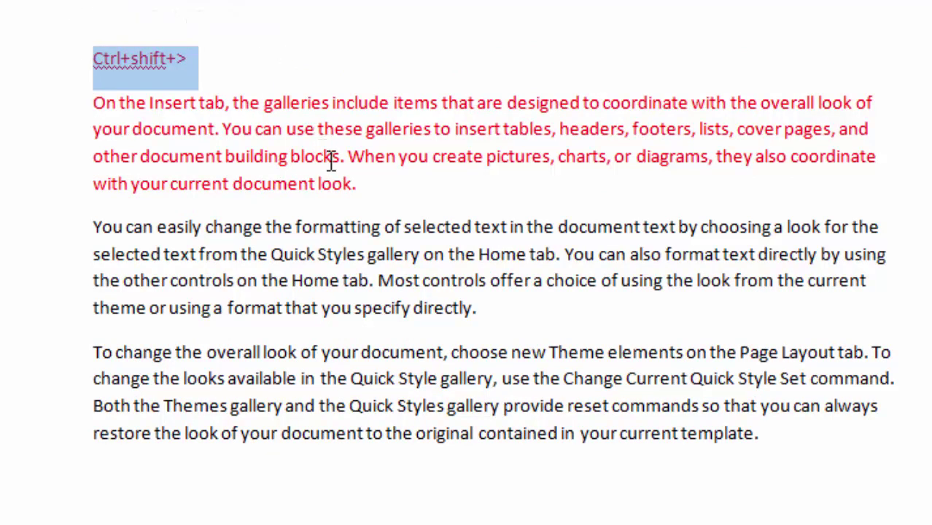
key("ctrl+shift+period")
key("ctrl+shift+period")
key("ctrl+shift+period")
key("ctrl+shift+period")
key("ctrl+shift+period")
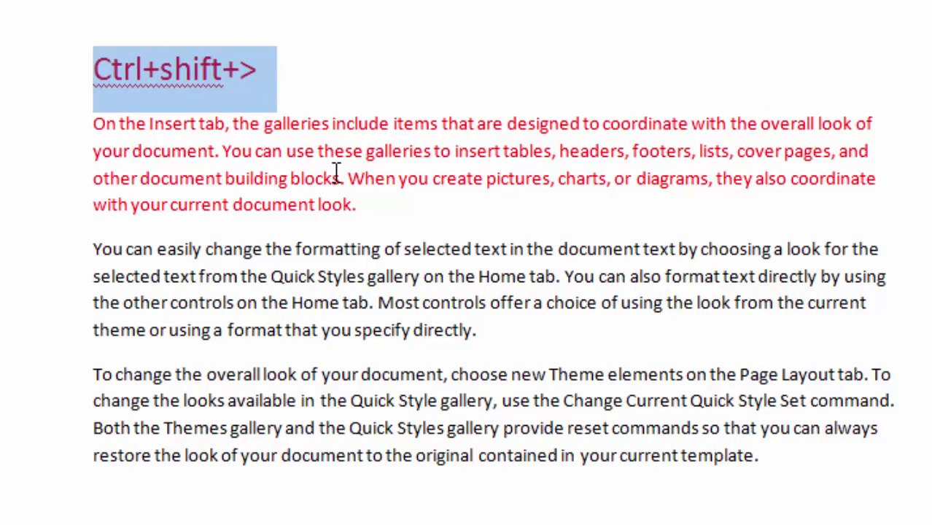
key("ctrl+shift+period")
key("ctrl+shift+period")
key("ctrl+shift+period")
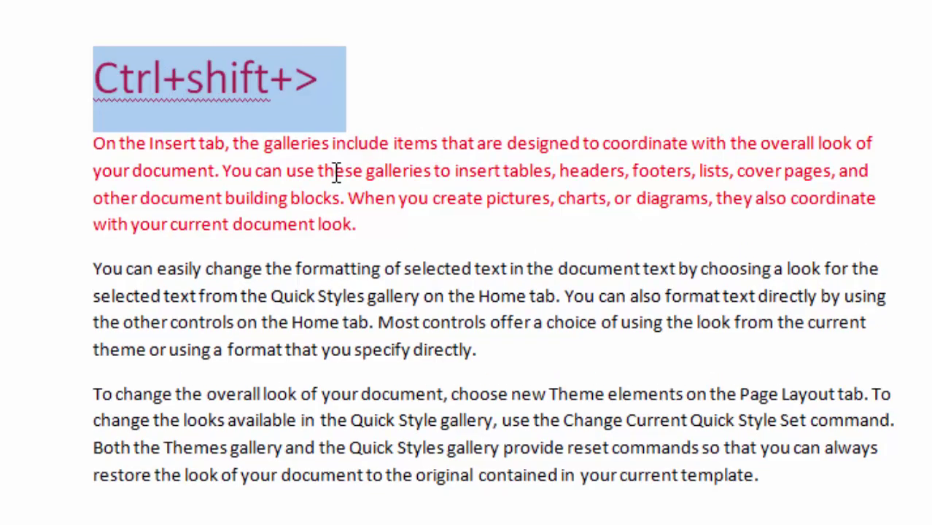
key("ctrl+shift+period")
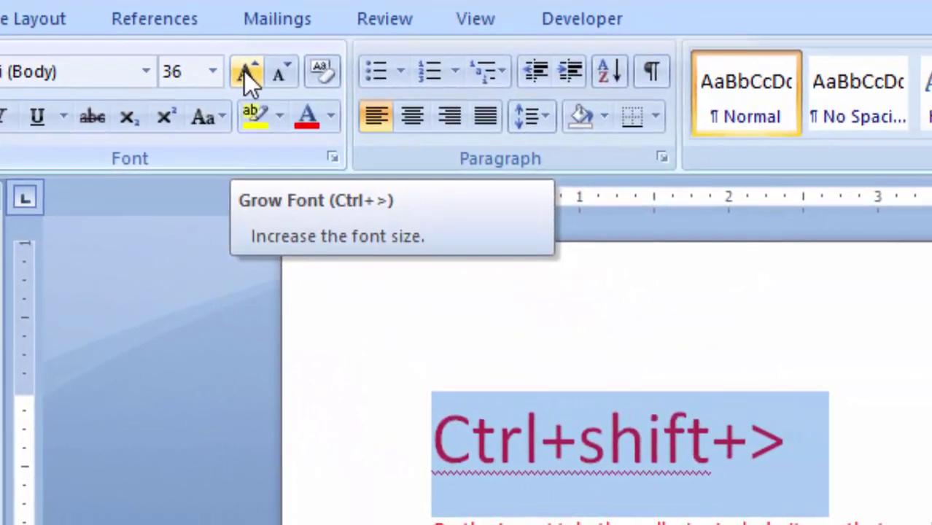
left_click(289, 71)
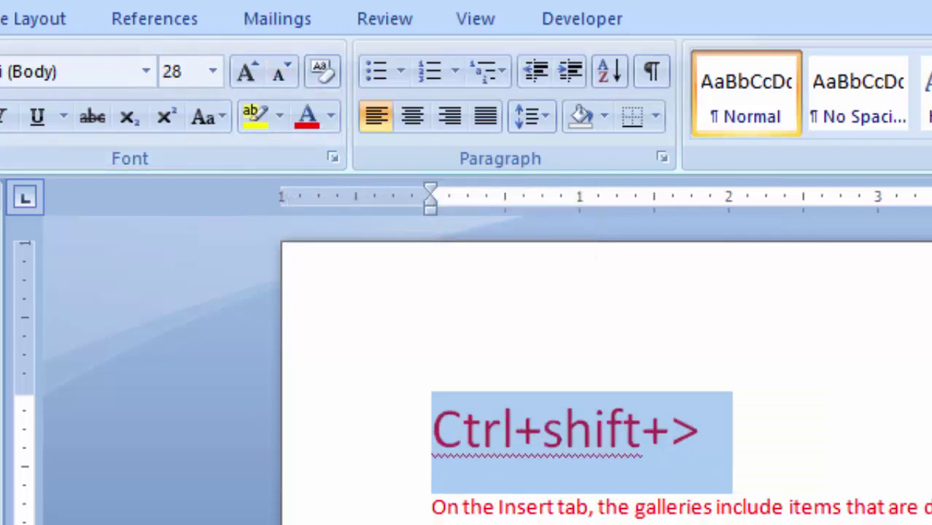
left_click(685, 432)
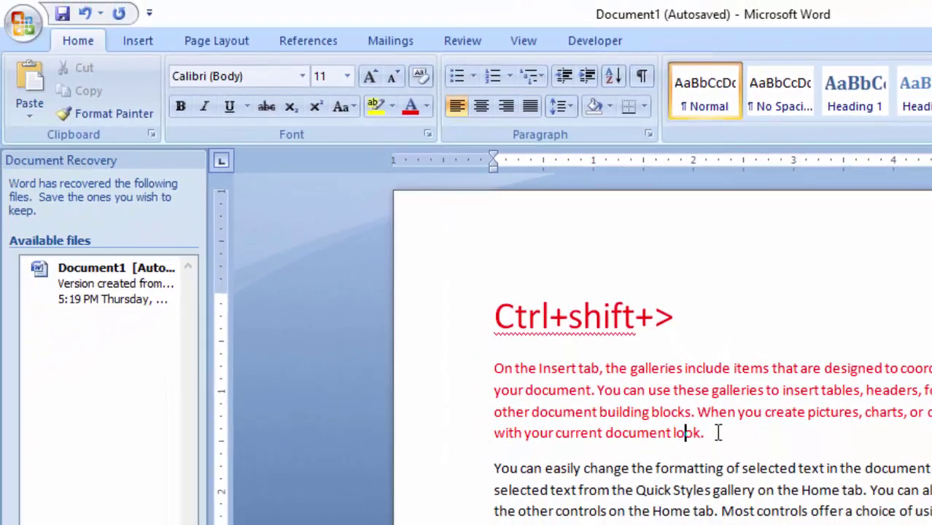
Step: Copy the red first paragraph's formatting onto the second paragraph with Format Painter
triple_click(690, 431)
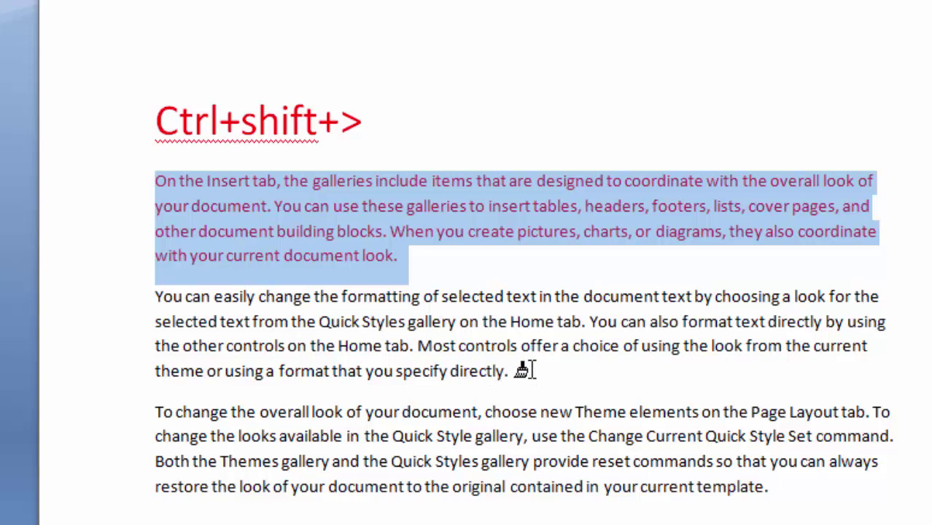
left_click(531, 370)
left_click_drag(531, 371, 131, 306)
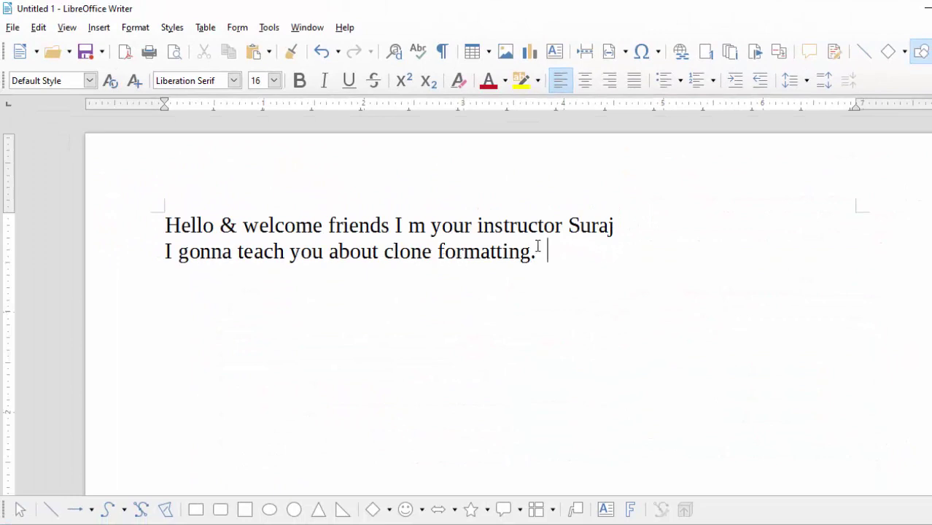
Step: Make the first greeting line bold and Dark Red 2, leaving the caret at its start
left_click_drag(625, 227, 162, 211)
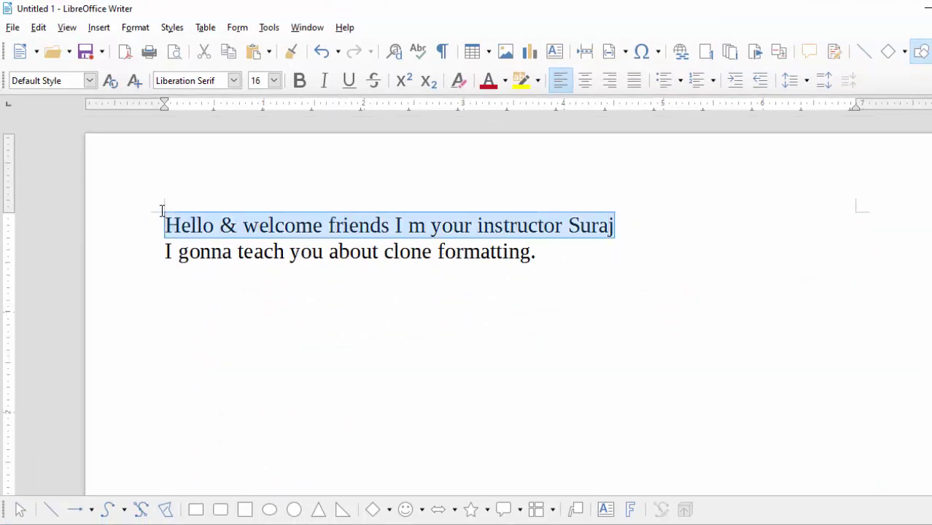
left_click(298, 81)
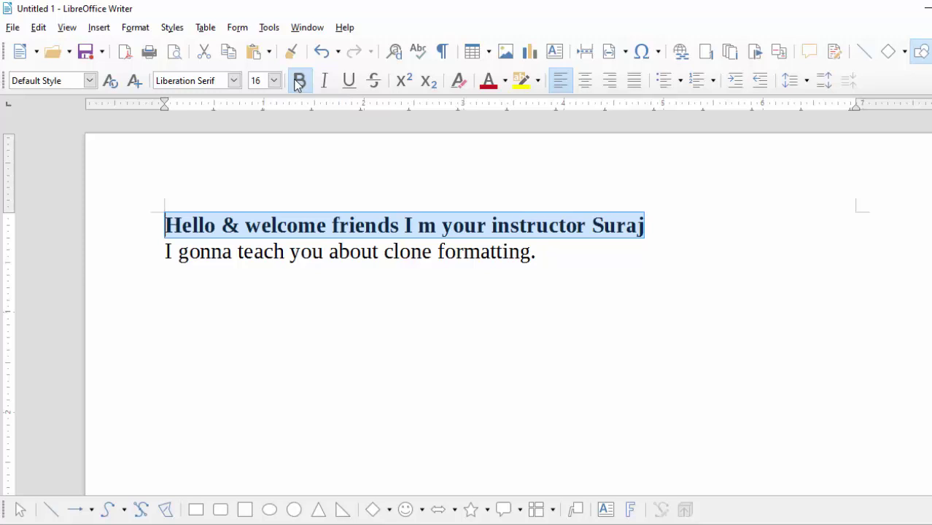
left_click(492, 84)
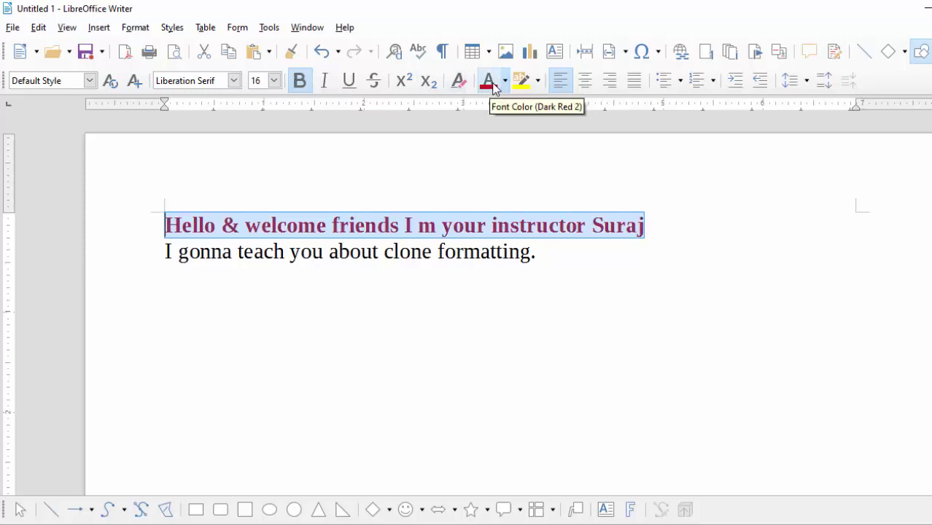
left_click(540, 253)
left_click(650, 225)
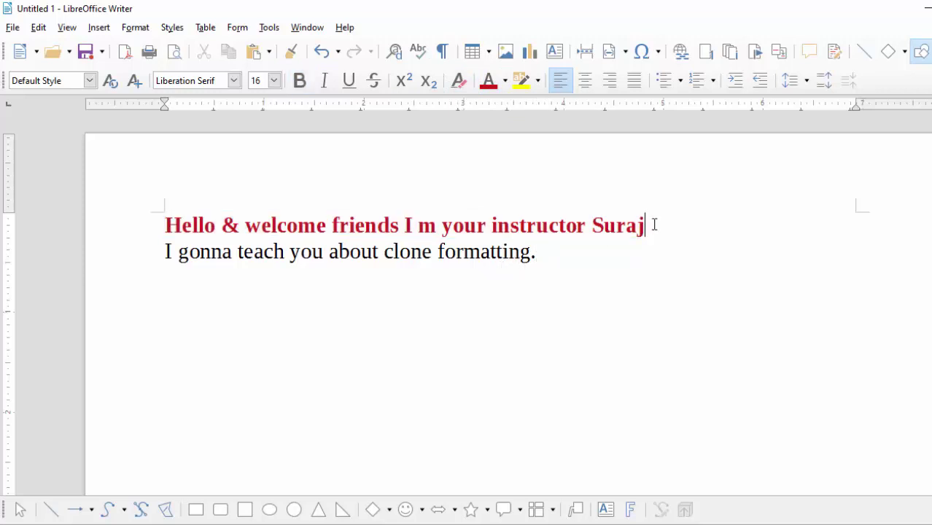
key("shift+Home")
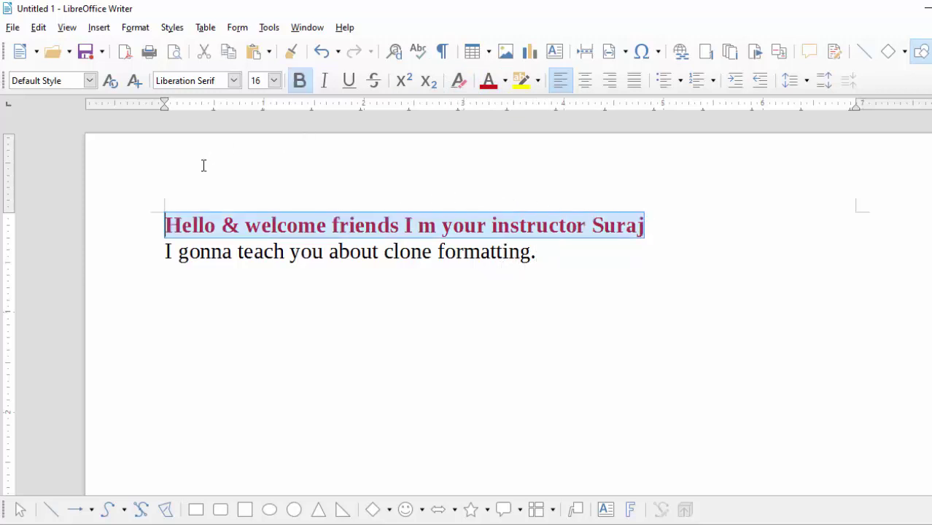
left_click(162, 221)
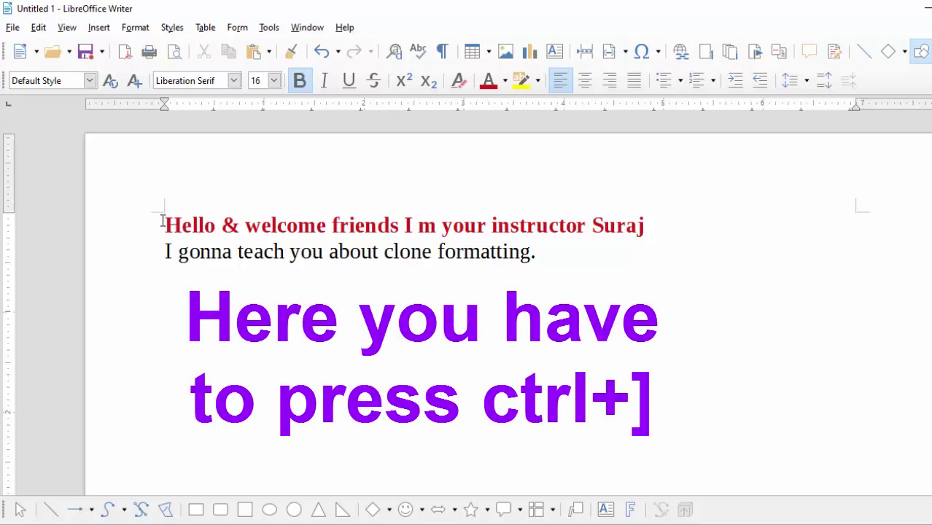
Step: Insert a 'Ctrl+]' line above the greeting, inheriting its bold dark-red formatting
type("Ctrl")
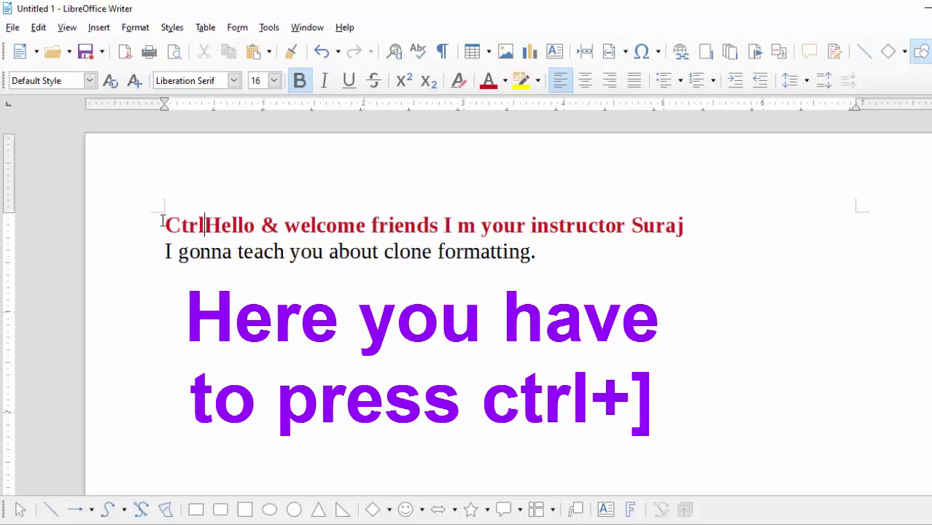
type("+")
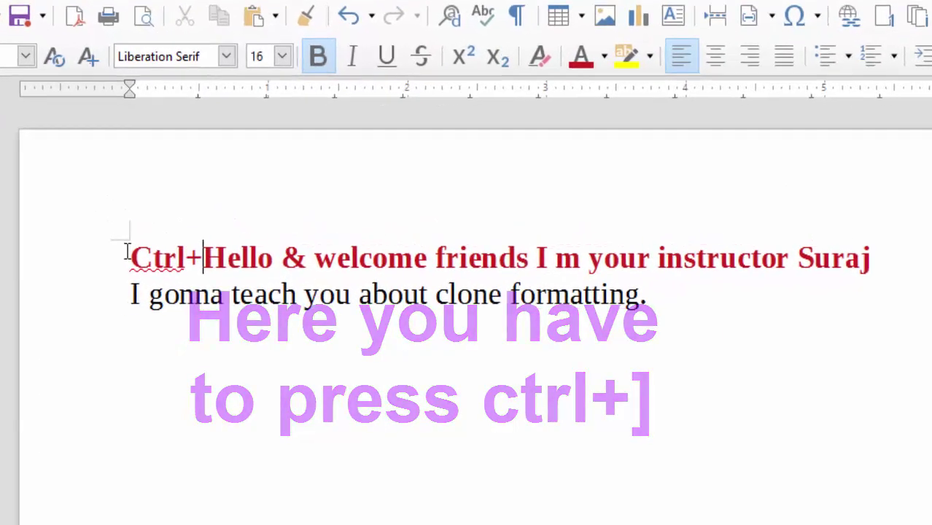
type("]")
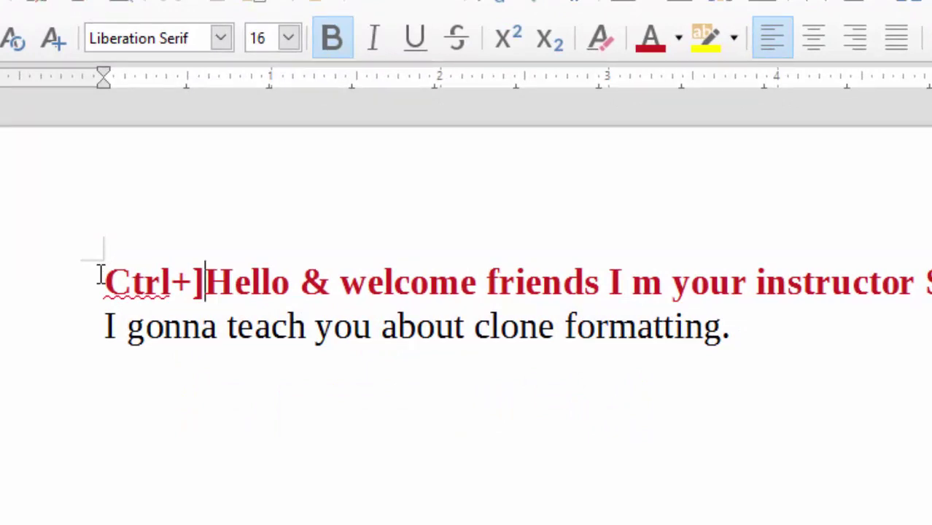
key("Return")
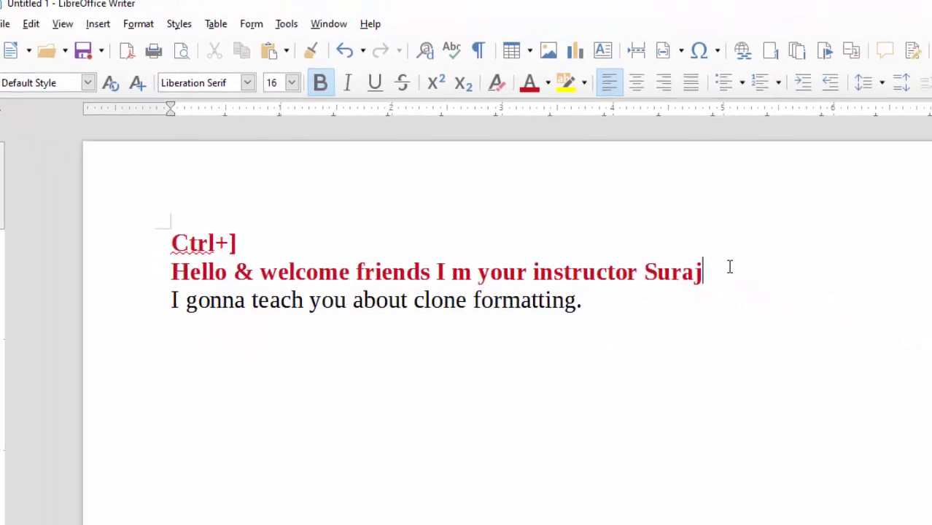
Step: Enlarge the selected greeting line to 32 pt using Ctrl+]
left_click_drag(687, 269, 175, 275)
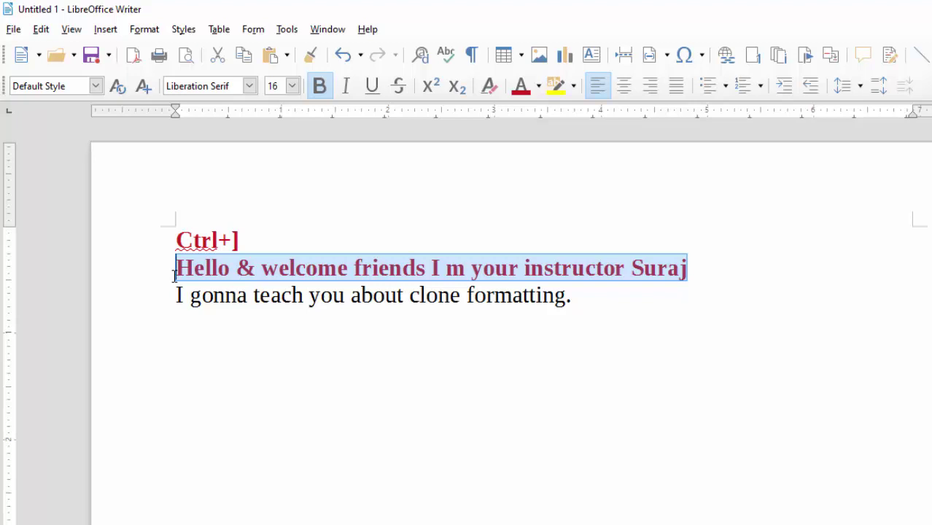
key("ctrl+bracketright")
key("ctrl+bracketright")
key("ctrl+bracketright")
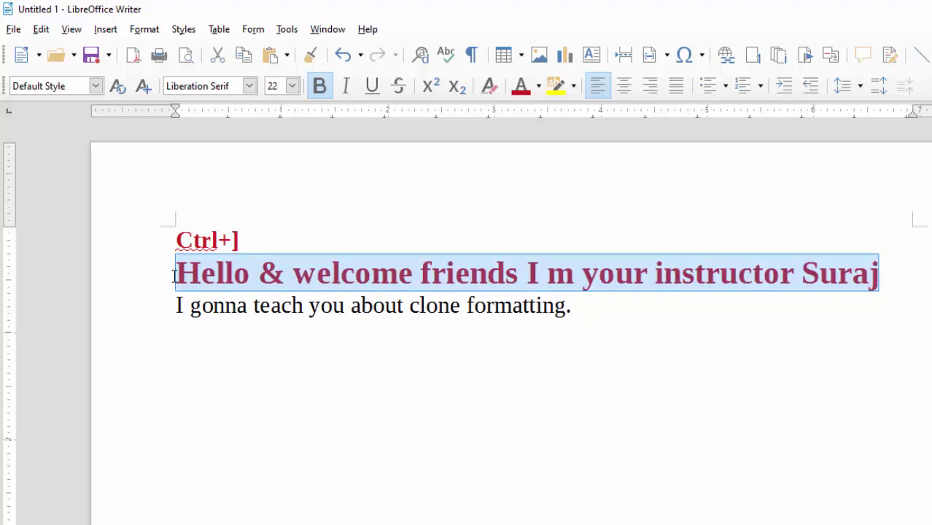
key("ctrl+bracketright")
key("ctrl+bracketright")
key("ctrl+bracketright")
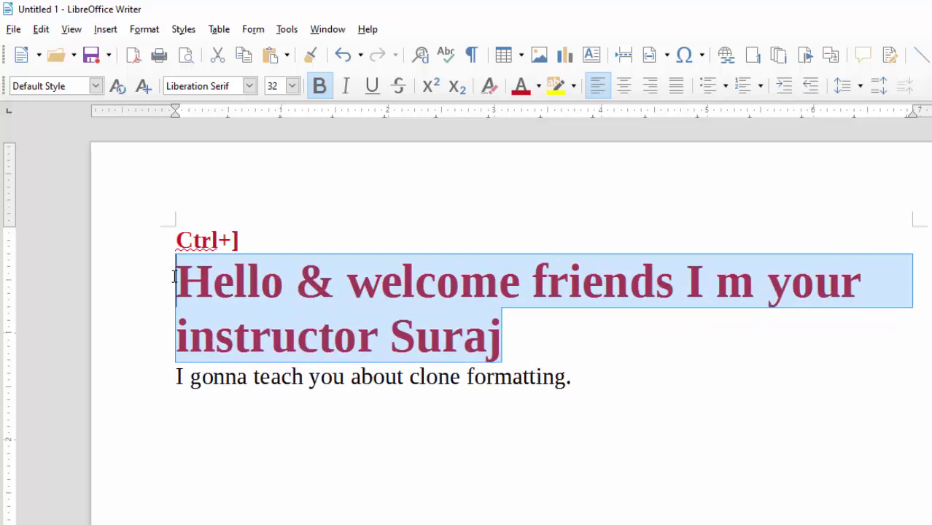
Step: Add a 'ctrl+[' note line directly beneath 'Ctrl+]'
left_click(260, 243)
key("Return")
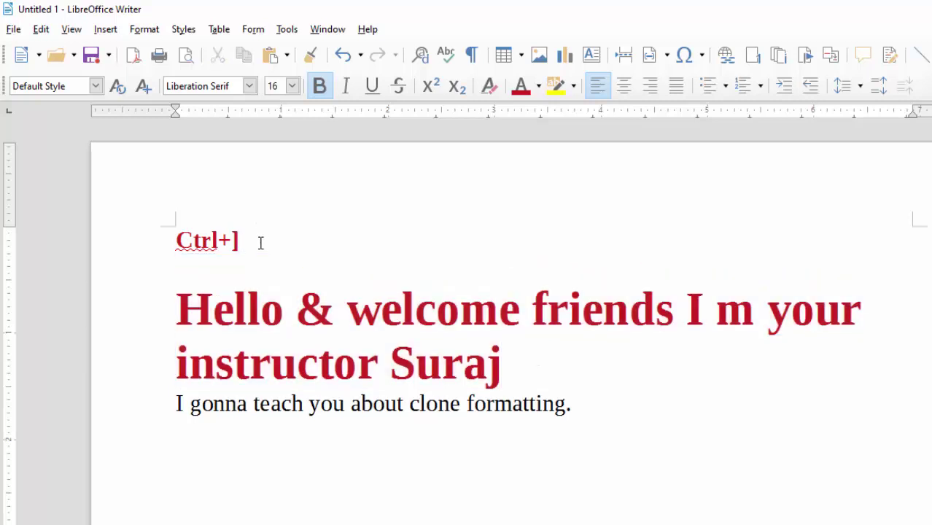
type("ctrl")
type("+[")
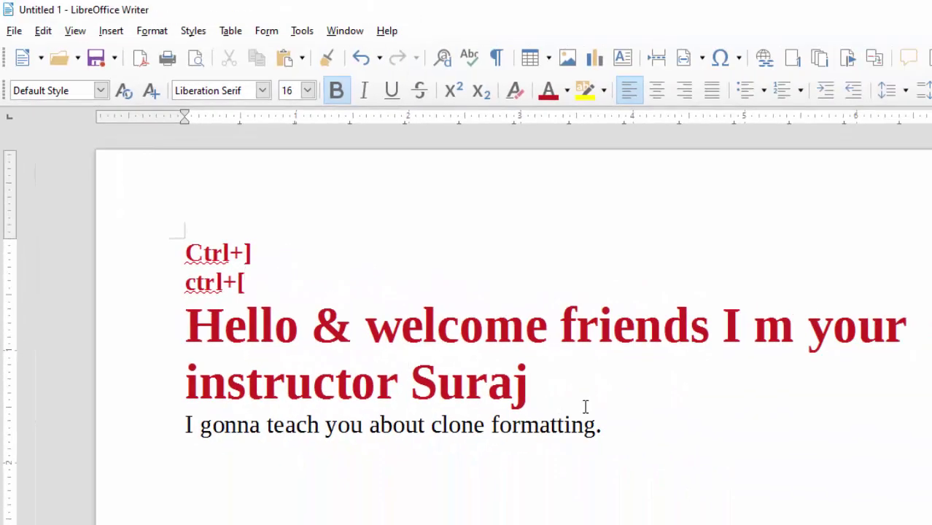
Step: Shrink the selected greeting heading to 12 pt with Ctrl+[, then grow it to 26 pt with Ctrl+]
left_click_drag(530, 381, 188, 332)
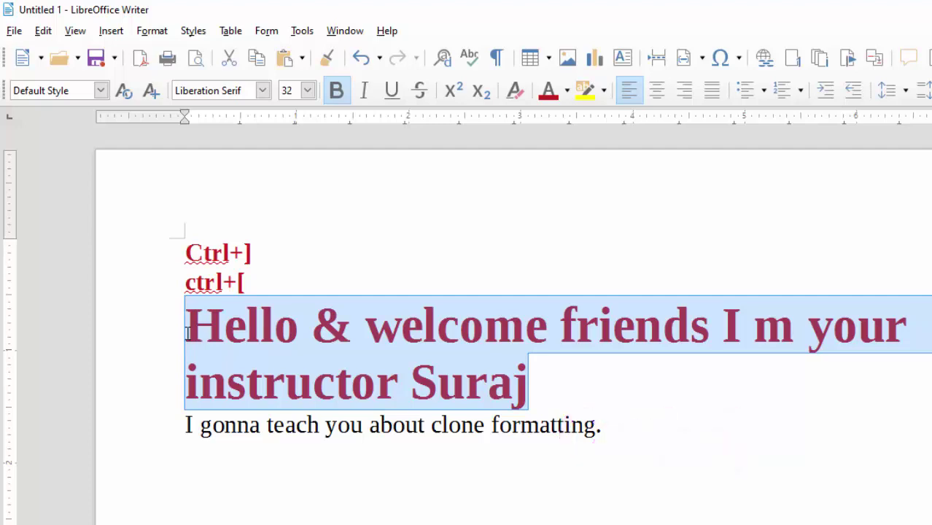
key("ctrl+bracketleft")
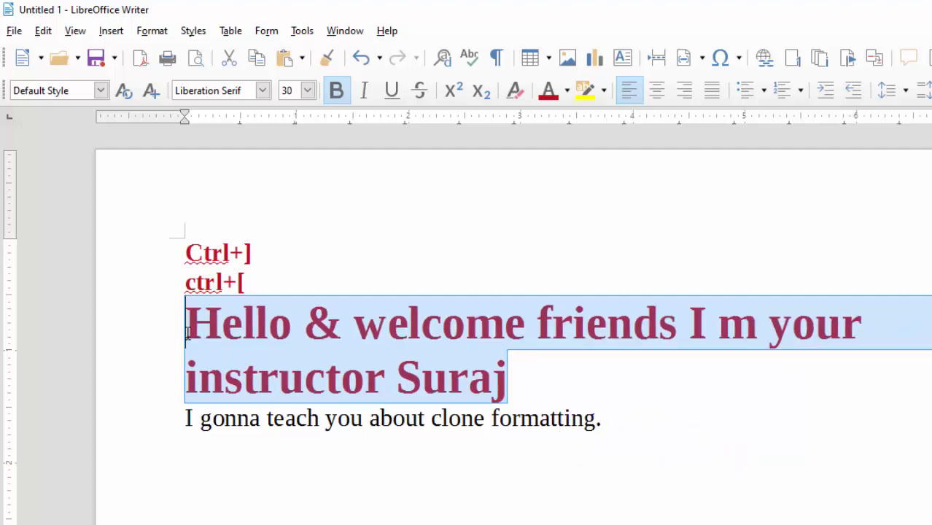
key("ctrl+bracketleft")
key("ctrl+bracketleft")
key("ctrl+bracketleft")
key("ctrl+bracketleft")
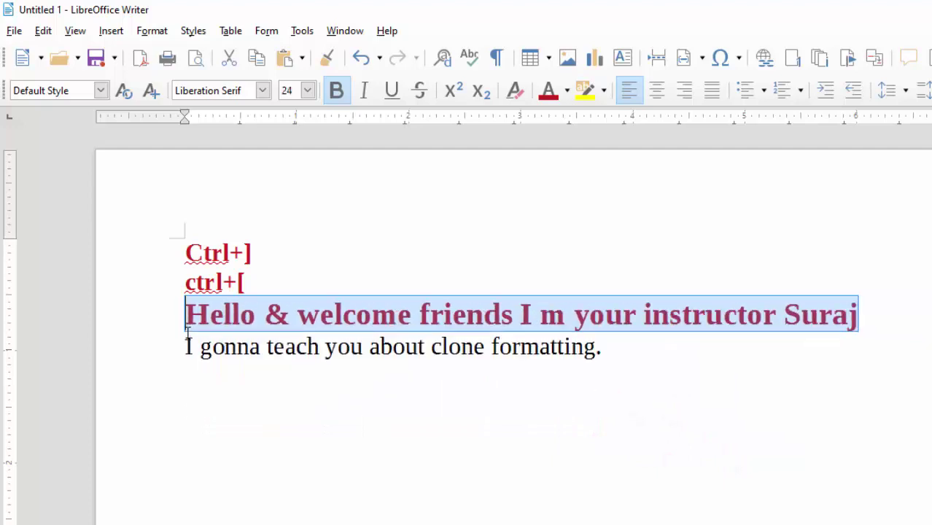
key("ctrl+bracketleft")
key("ctrl+bracketleft")
key("ctrl+bracketleft")
key("ctrl+bracketleft")
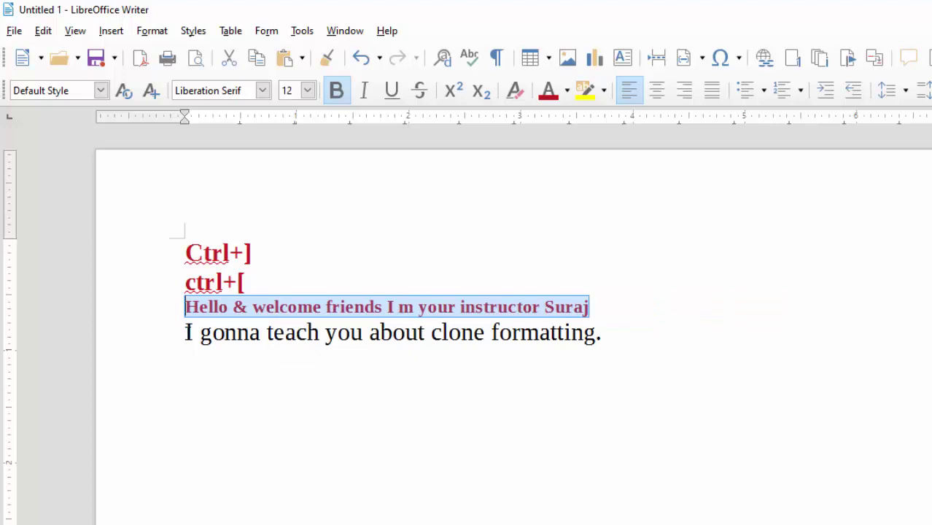
key("ctrl+bracketright")
key("ctrl+bracketright")
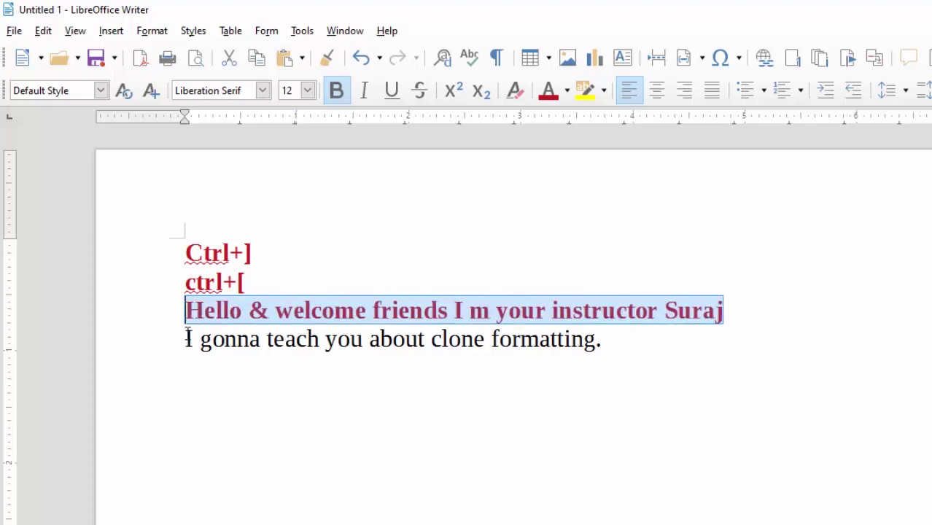
key("ctrl+bracketright")
key("ctrl+bracketright")
key("ctrl+bracketright")
key("ctrl+bracketright")
key("ctrl+bracketright")
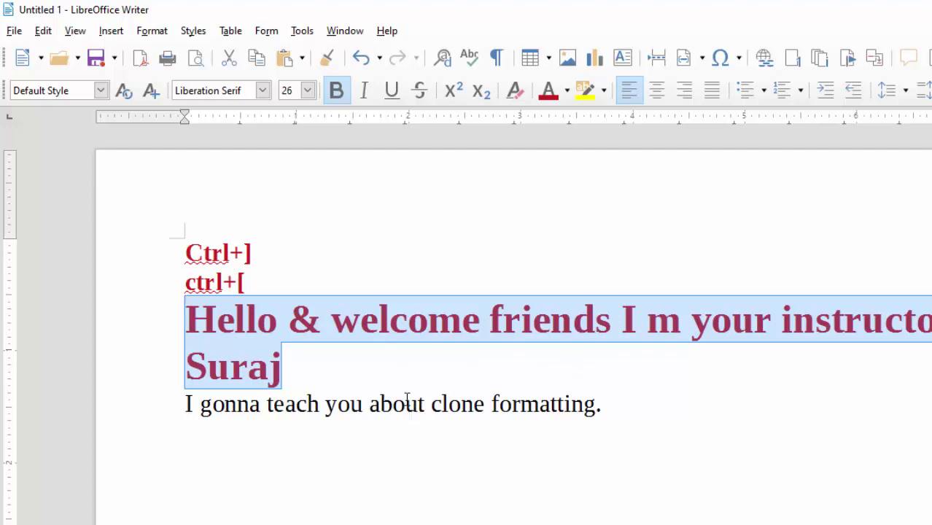
Step: Colour the heading green from 'friends' to its end, then select the whole heading paragraph
left_click(489, 321)
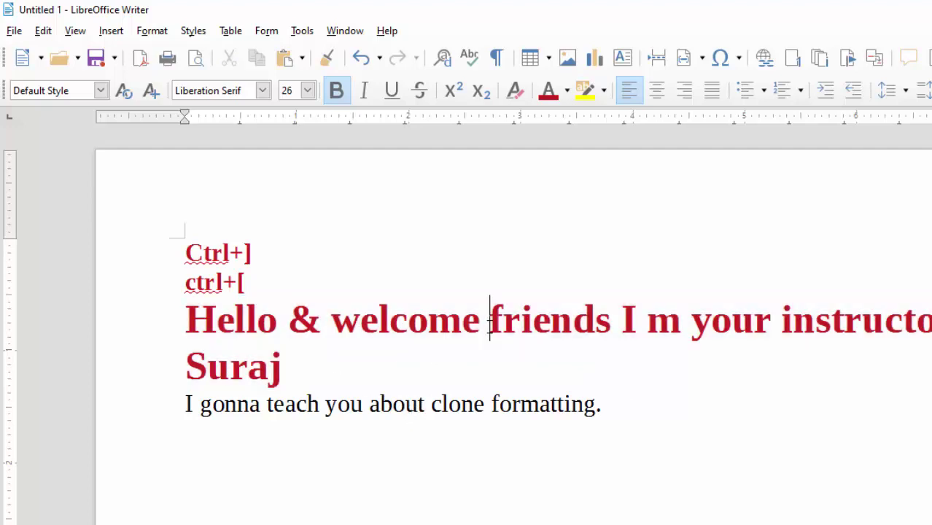
left_click_drag(490, 321, 794, 353)
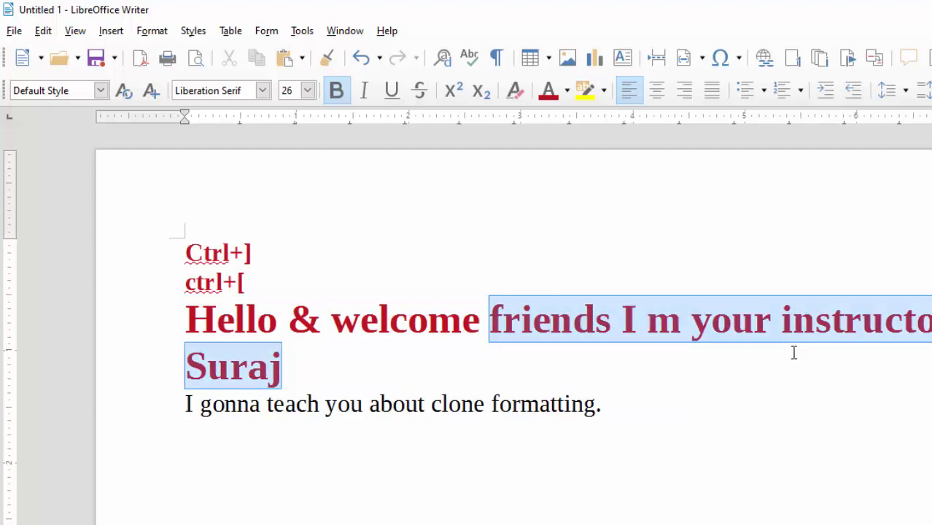
left_click(566, 90)
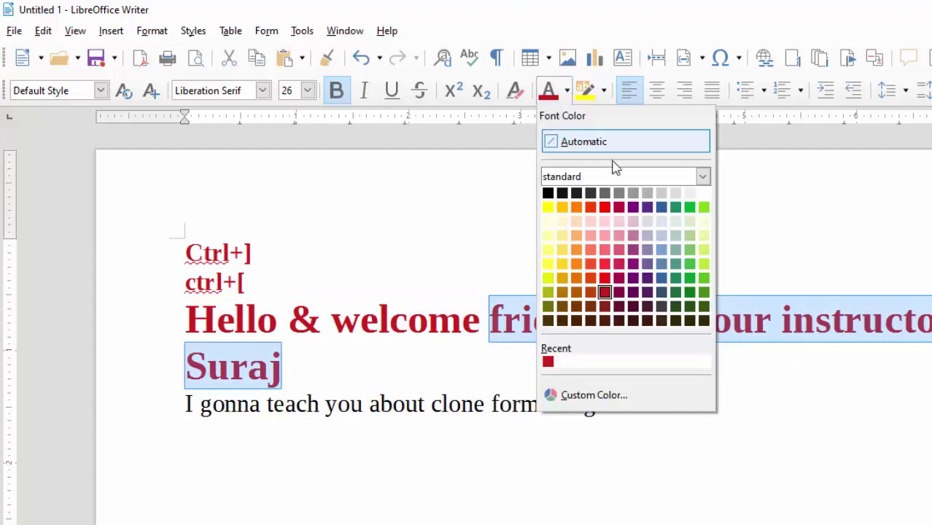
left_click(686, 208)
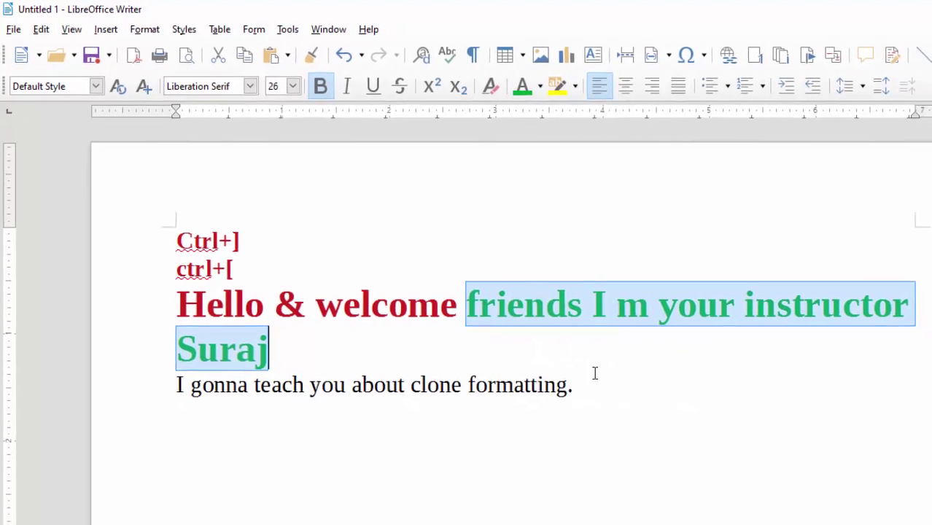
left_click_drag(293, 363, 71, 298)
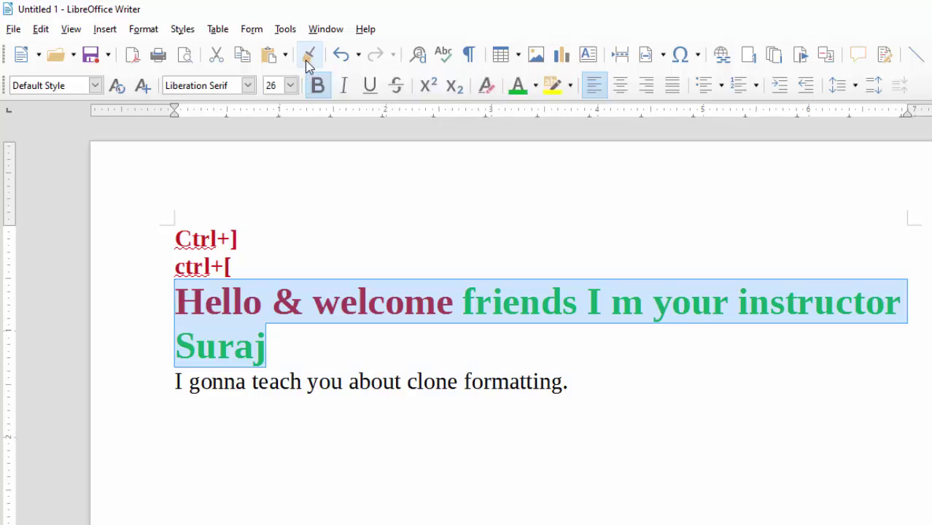
left_click(307, 64)
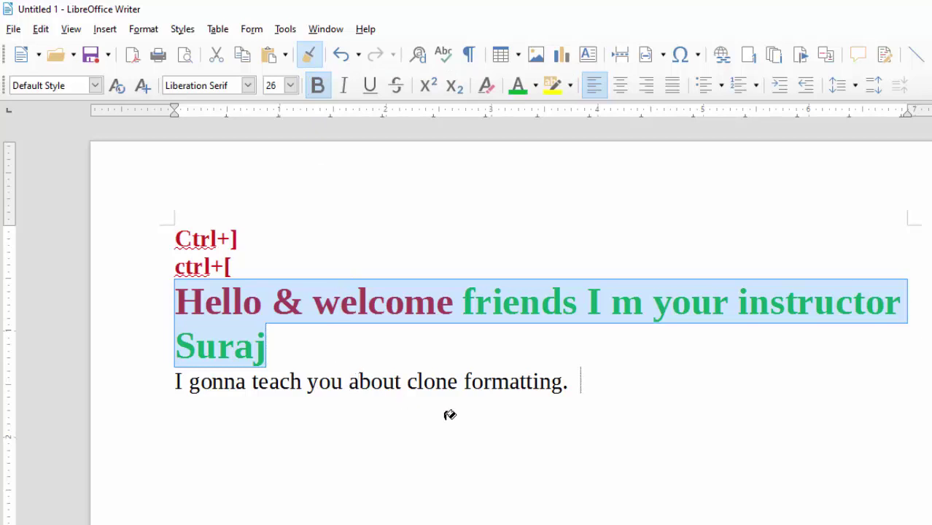
left_click(580, 390)
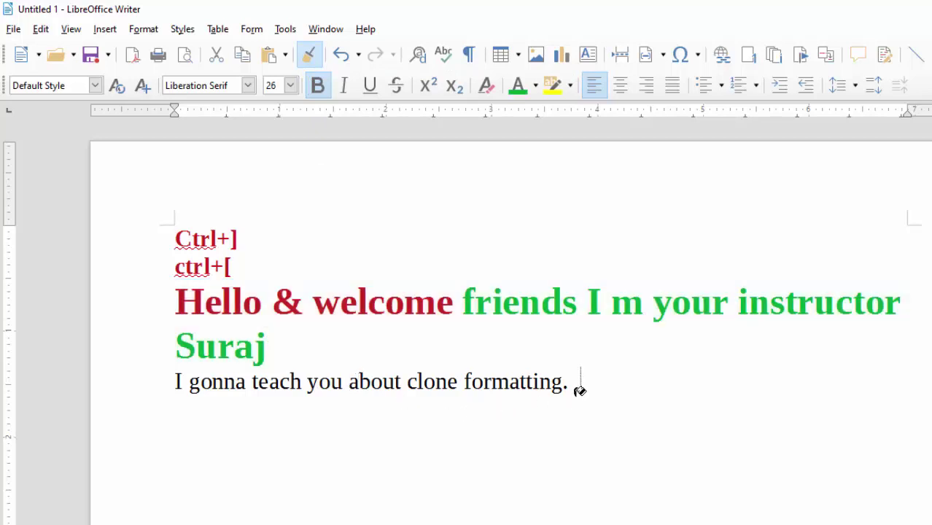
left_click_drag(579, 390, 167, 384)
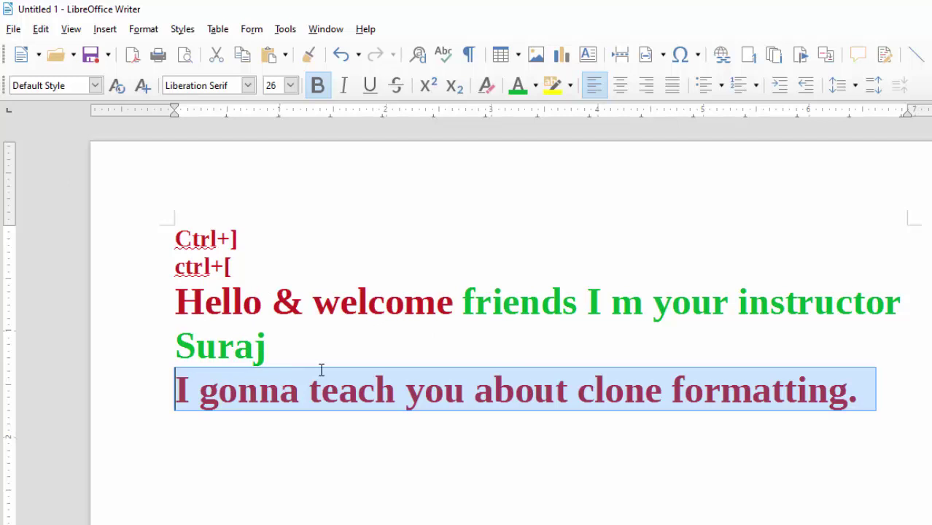
key("ctrl+z")
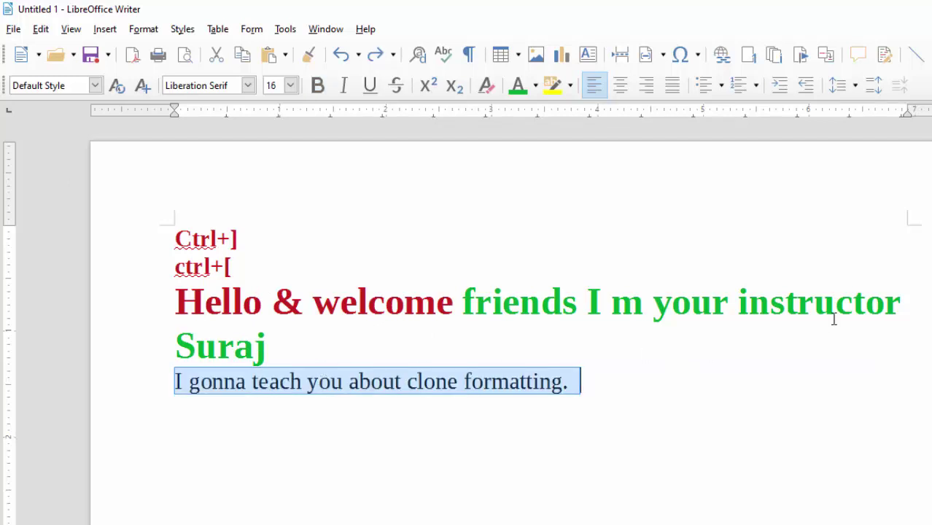
left_click_drag(901, 301, 461, 302)
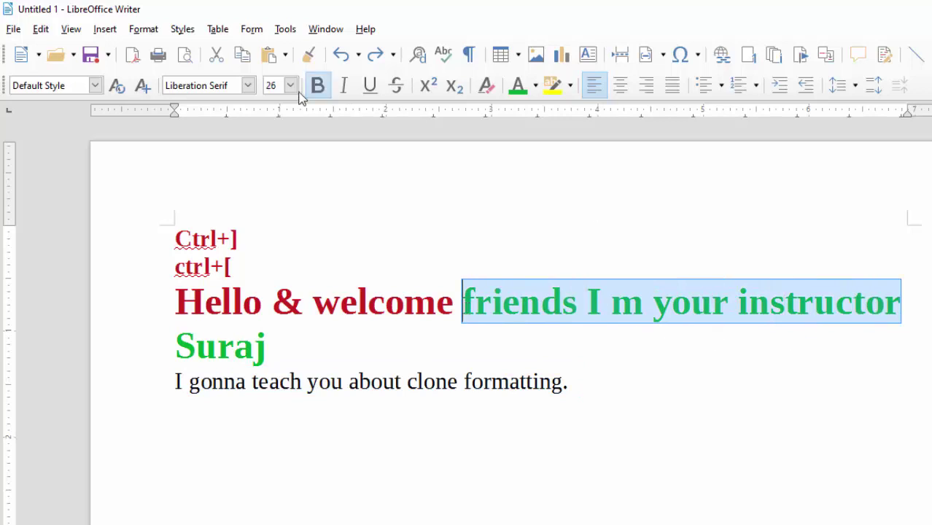
Step: Clone the green words' bold green 26 pt formatting onto the whole last line
left_click(308, 55)
left_click(583, 388)
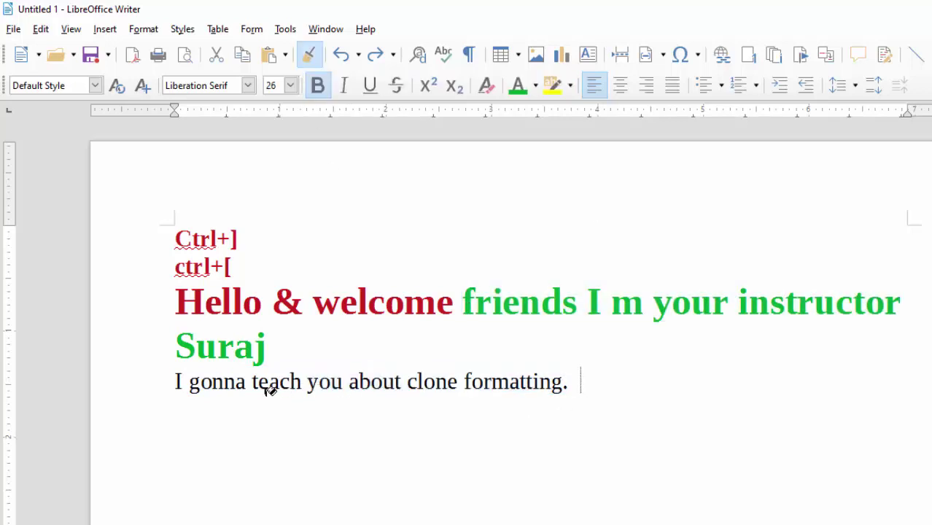
key("shift+Home")
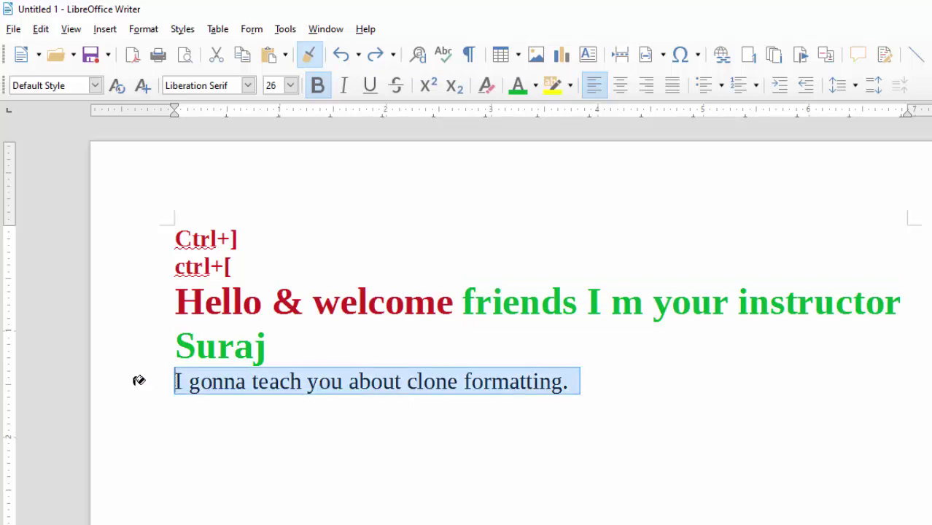
left_click(139, 380)
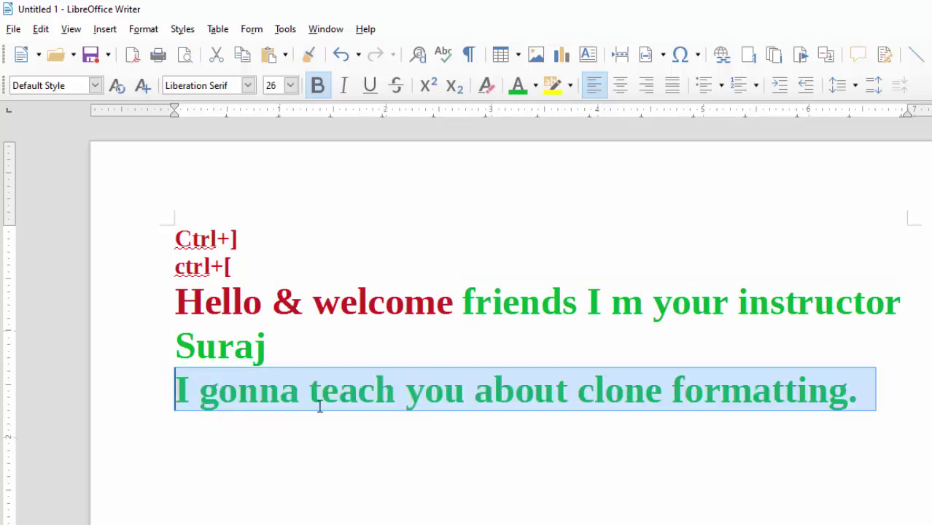
left_click_drag(276, 348, 74, 310)
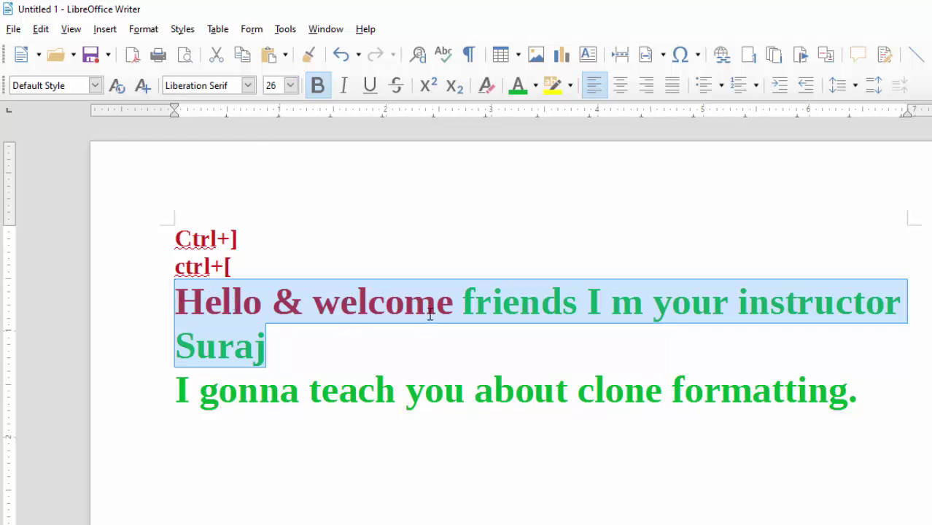
Step: Clone the heading's bold dark red formatting onto the last line, then shrink it to 18 pt
left_click(309, 55)
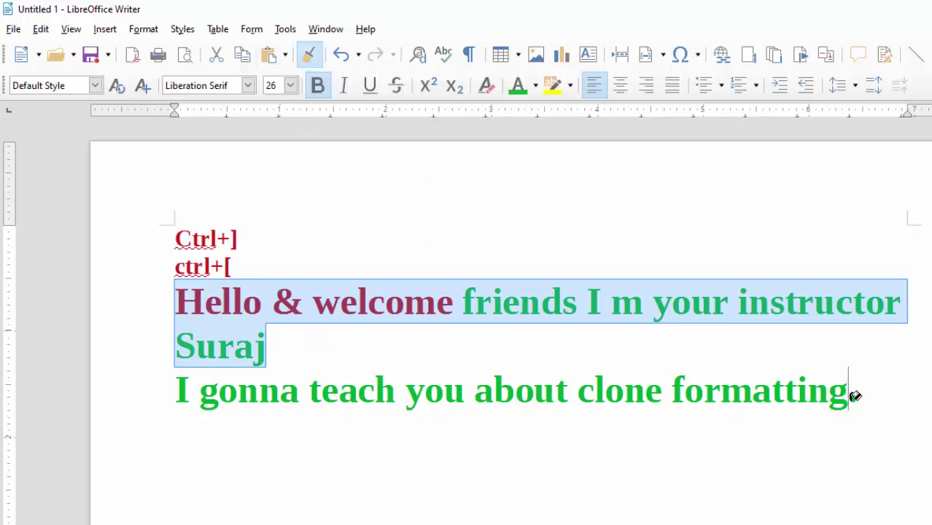
left_click_drag(859, 396, 171, 394)
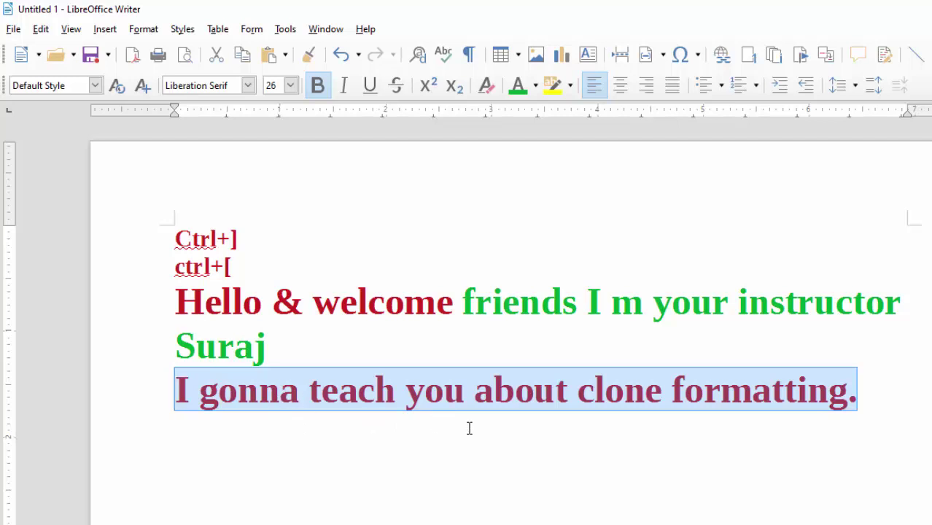
key("ctrl+bracketleft")
key("ctrl+bracketleft")
key("ctrl+bracketleft")
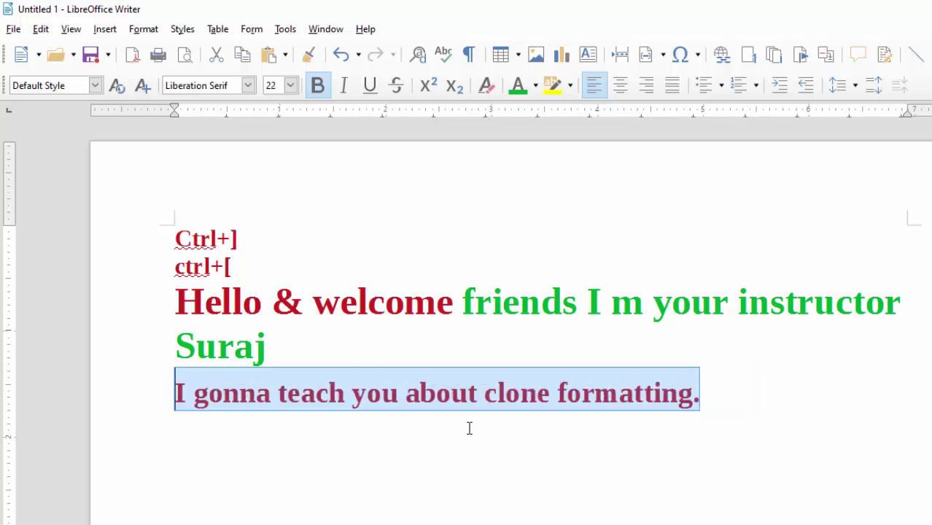
key("ctrl+bracketleft")
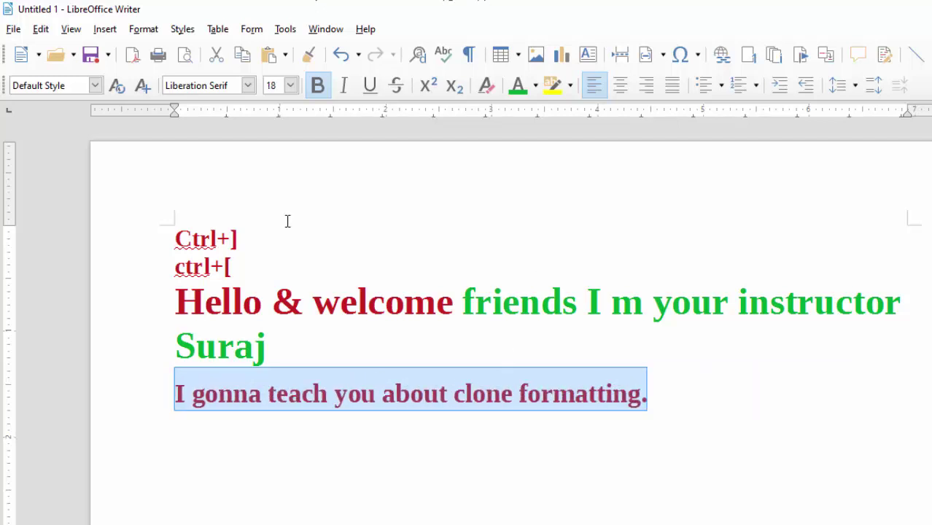
left_click(275, 232)
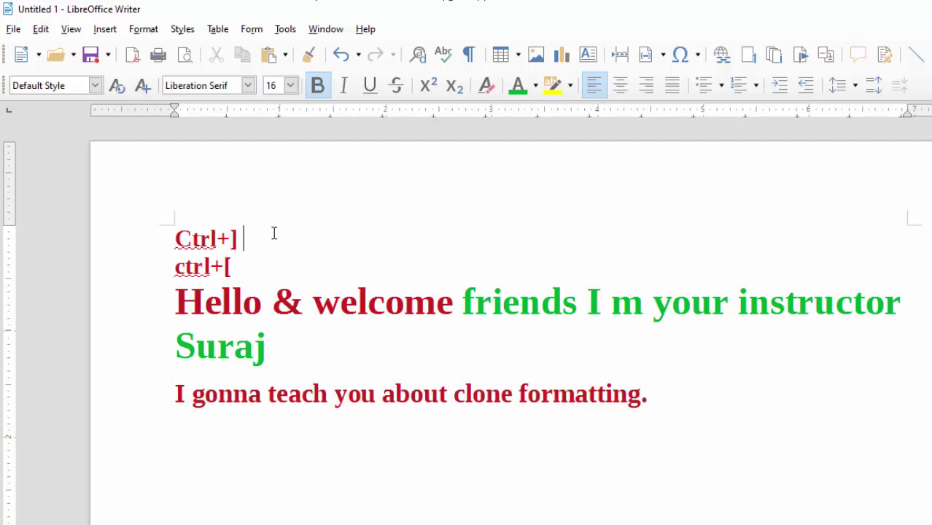
Step: Label the shortcut lines 'Ctrl+] Increase font' and 'ctrl+[ Decrease font', capitalising the D
type("Inc")
type("rease")
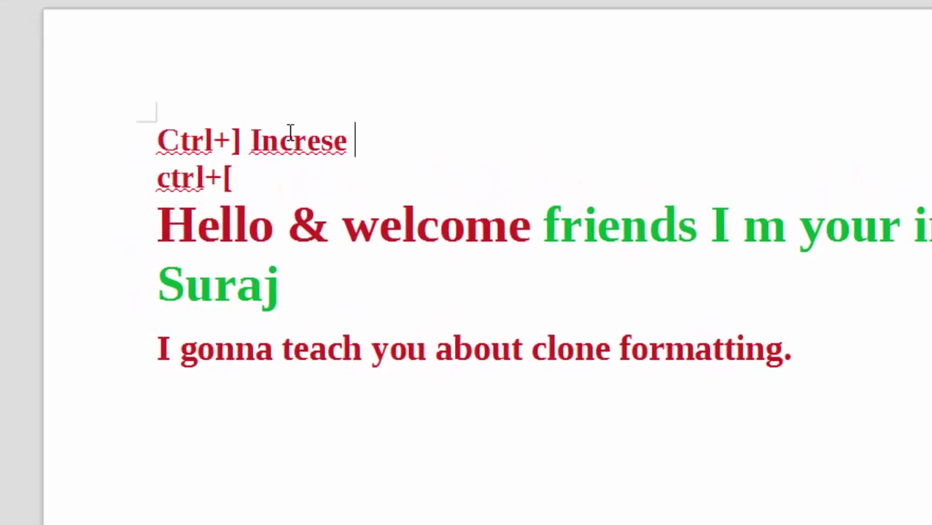
type(" font")
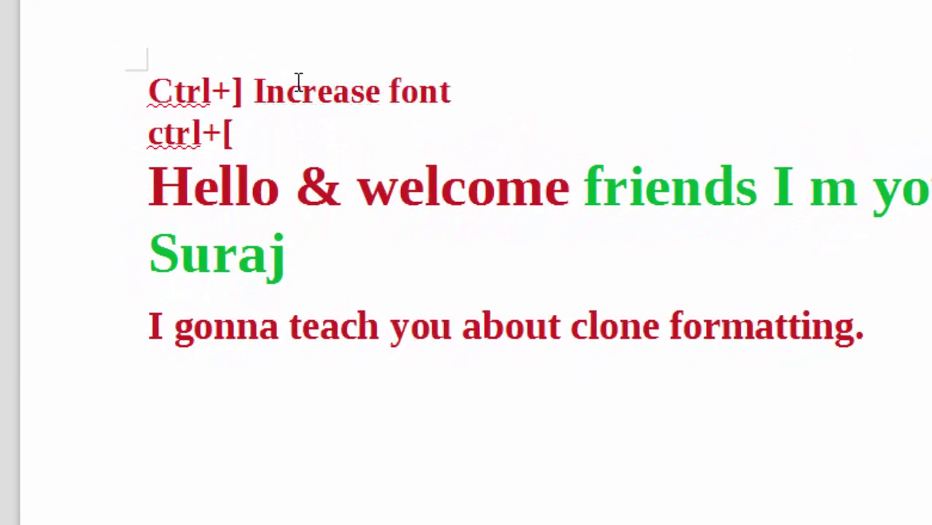
left_click(313, 141)
type("decrea")
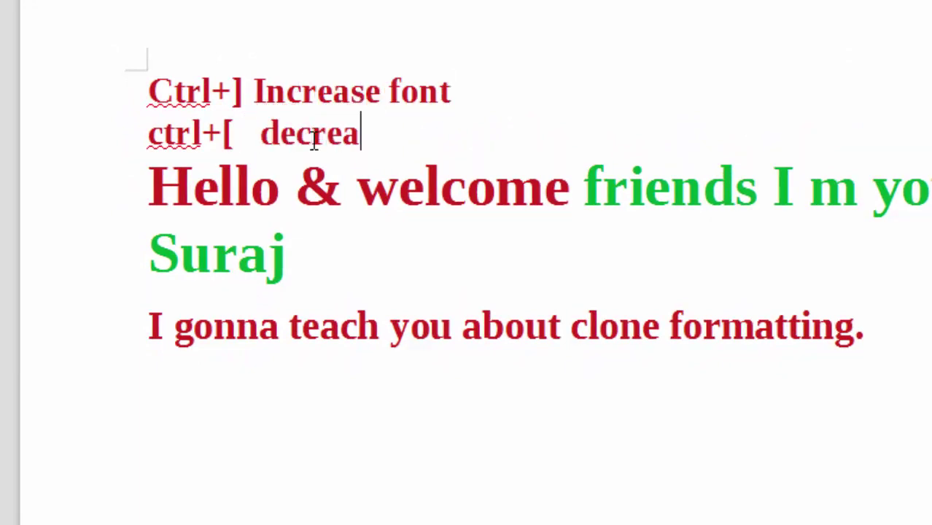
type("se fon")
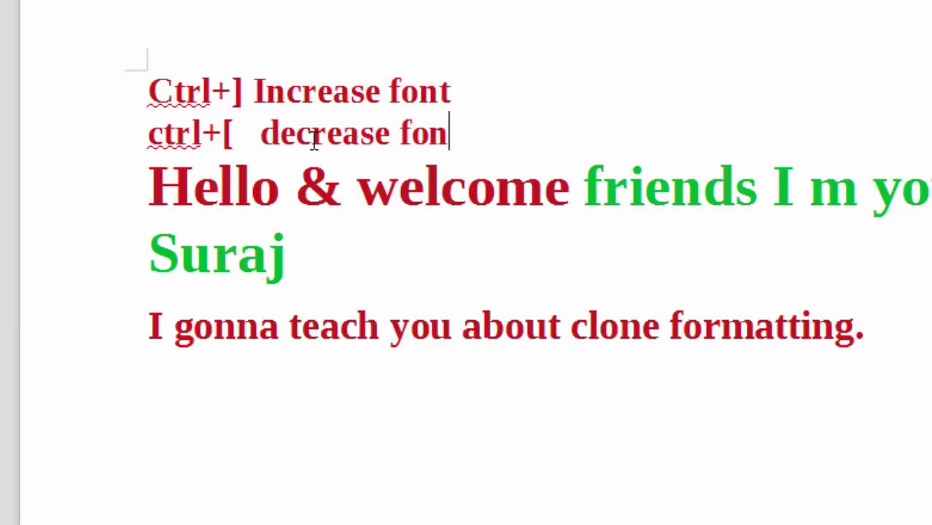
type("t")
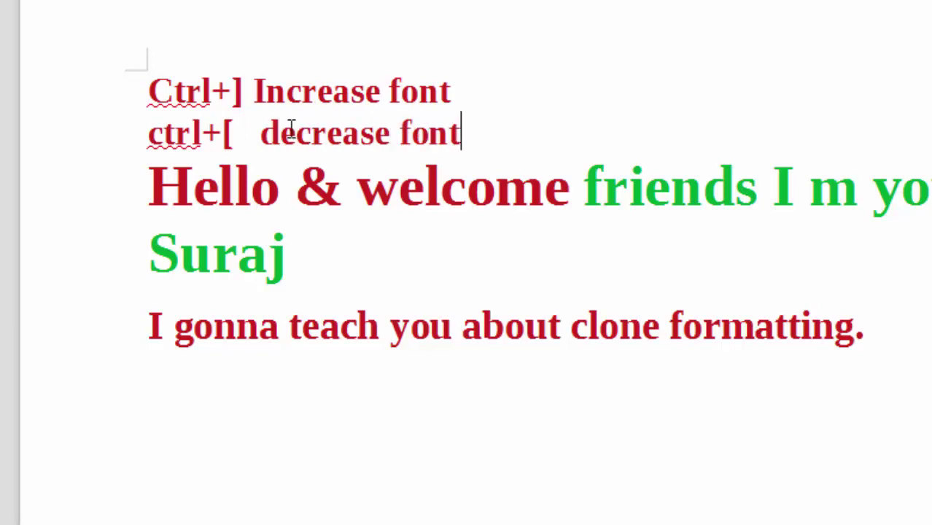
left_click(282, 132)
key("BackSpace")
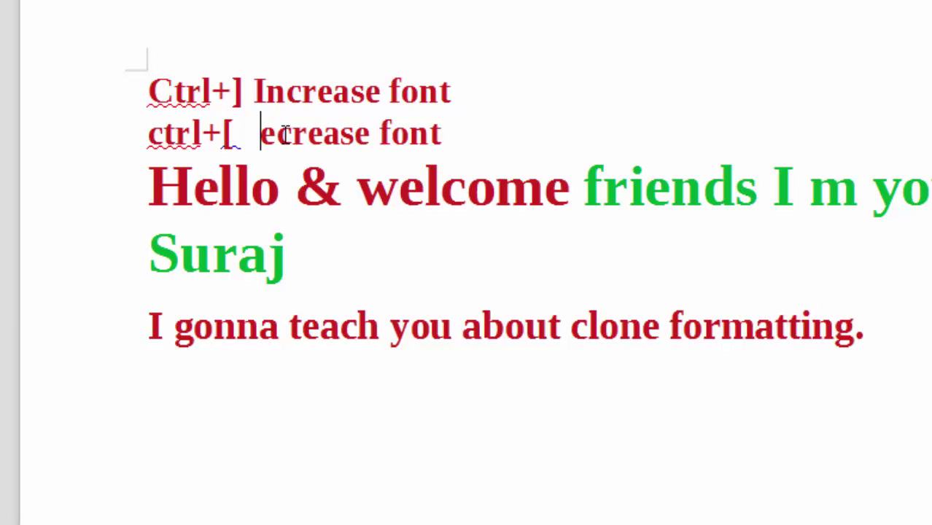
type("D")
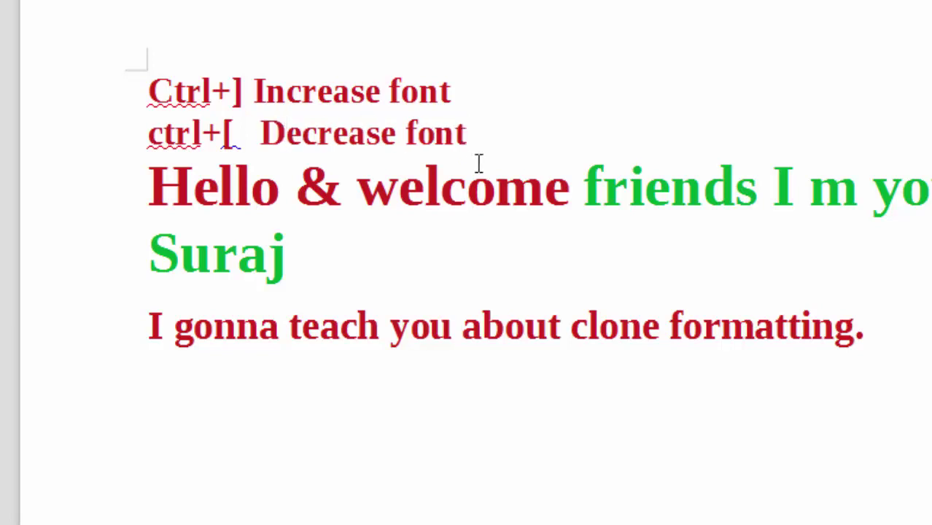